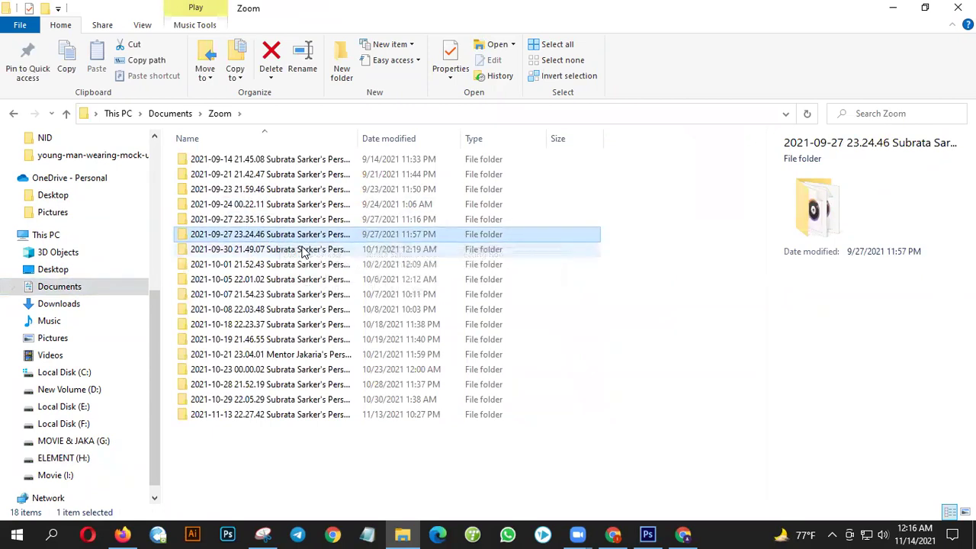
Step: Open the 2021-10-28 21.52.19 meeting folder among the Zoom recordings and select zoom_0.mp4
click(284, 252)
click(235, 235)
click(243, 251)
click(248, 385)
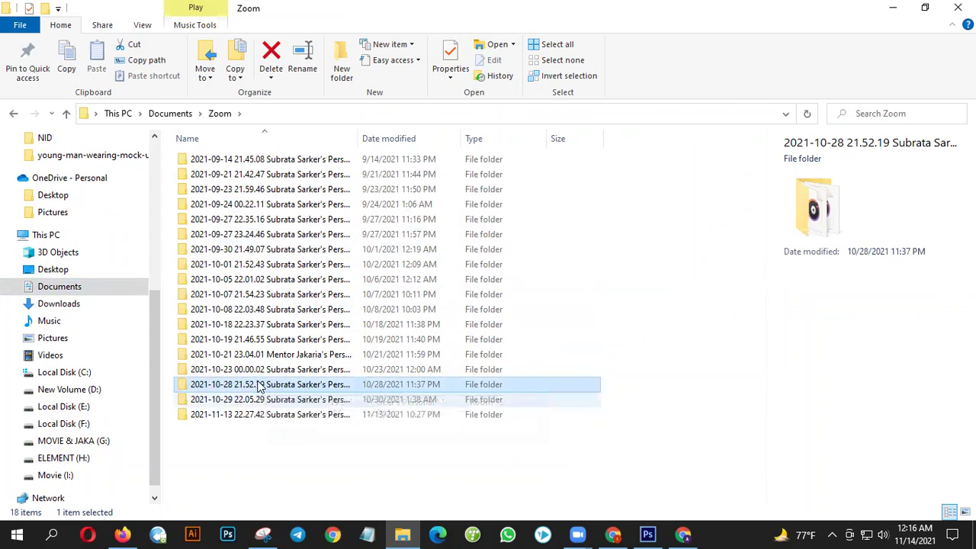
double_click(260, 387)
click(234, 207)
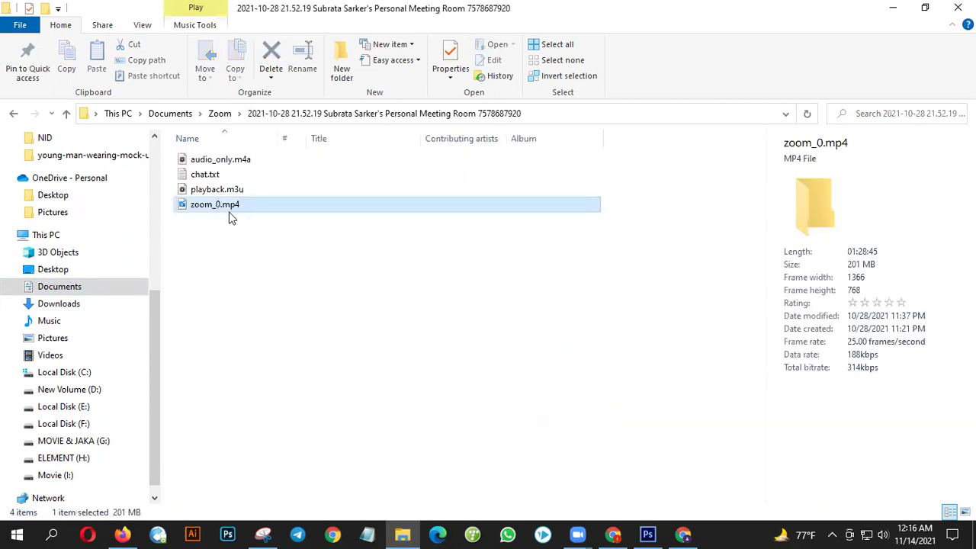
Step: Switch to Firefox, open YouTube, start a video upload and shrink the browser window to reveal the recording folder
click(122, 534)
click(334, 17)
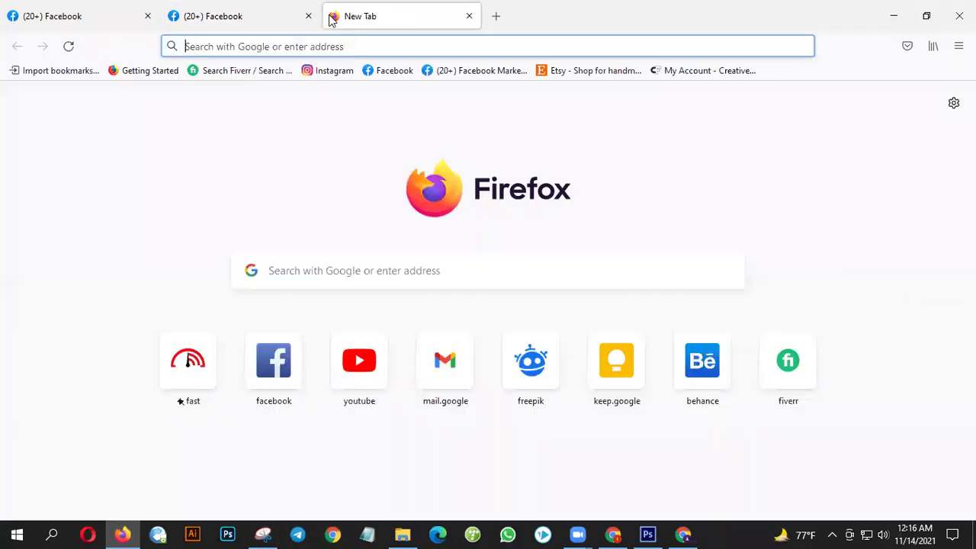
click(364, 339)
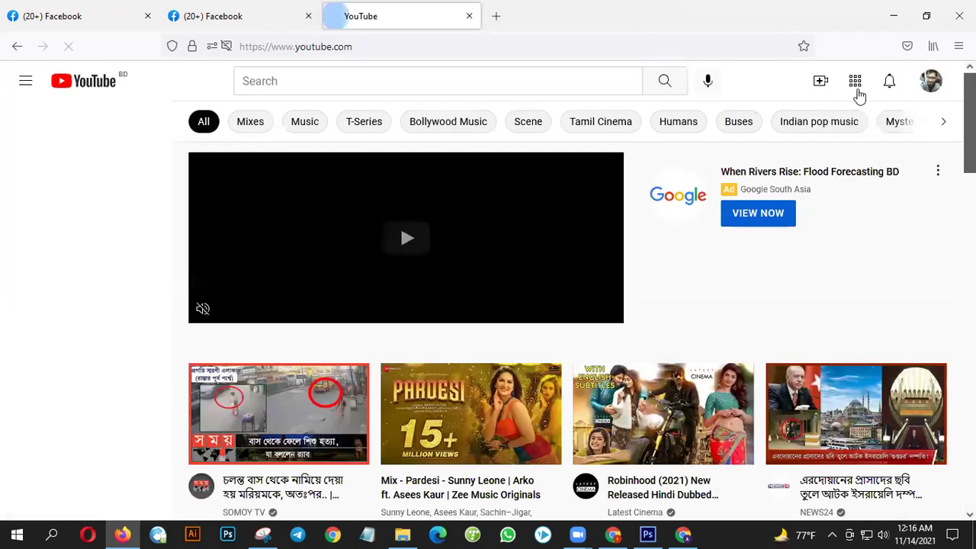
click(820, 90)
click(841, 115)
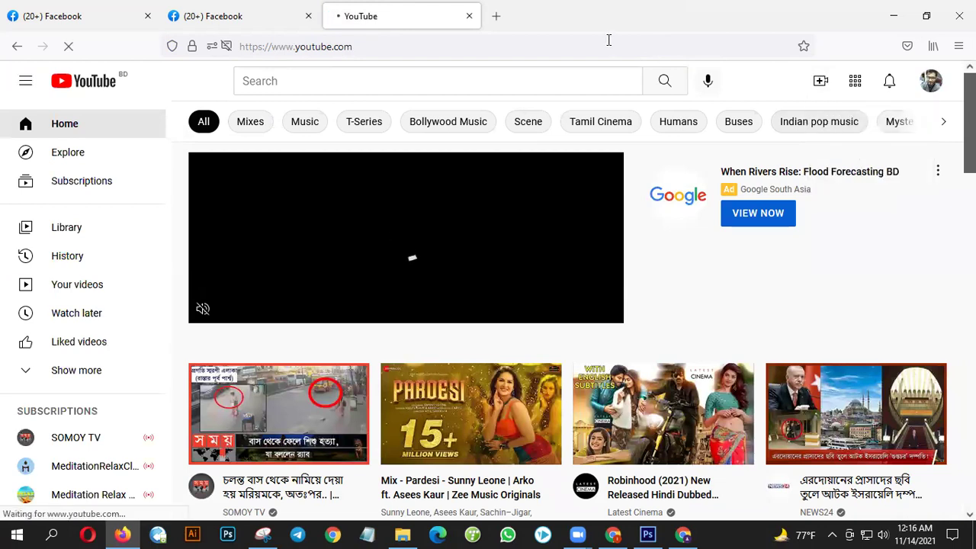
double_click(610, 15)
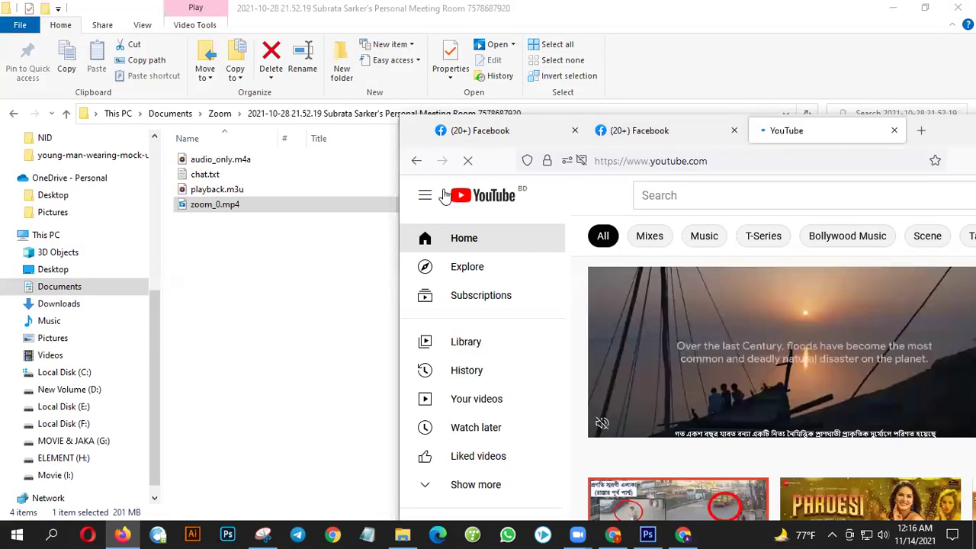
Step: Play zoom_0.mp4 from the 2021-10-28 folder, skim through it to check its content, and close the player
click(290, 207)
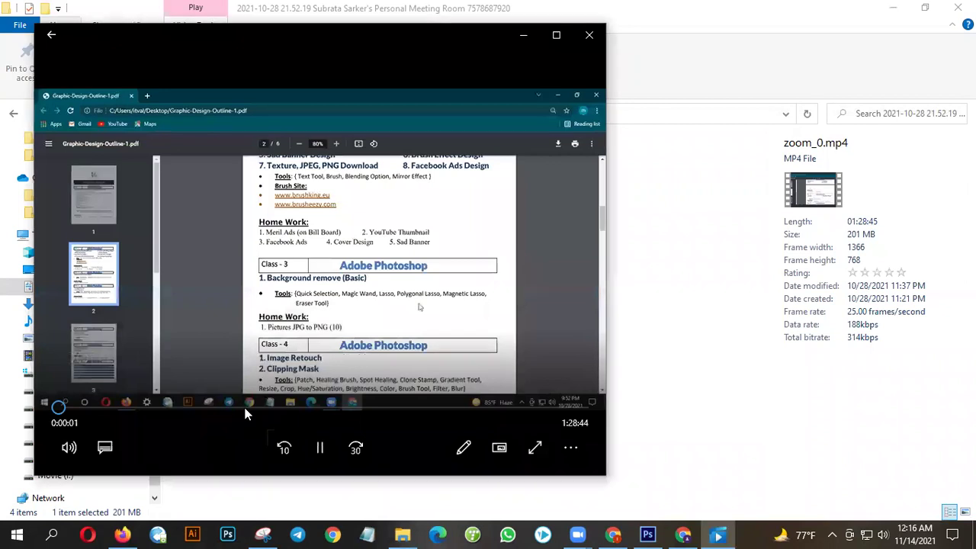
click(235, 406)
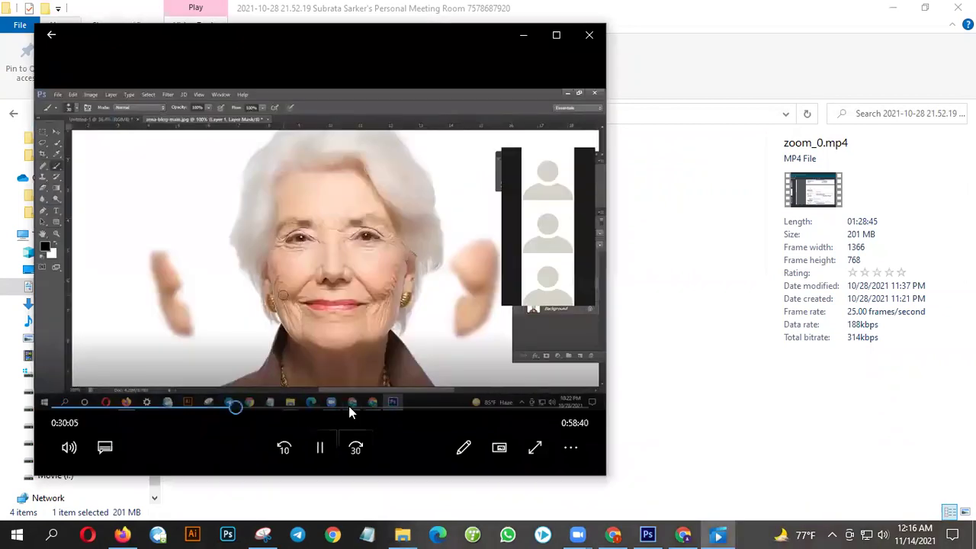
click(348, 408)
click(405, 408)
click(451, 408)
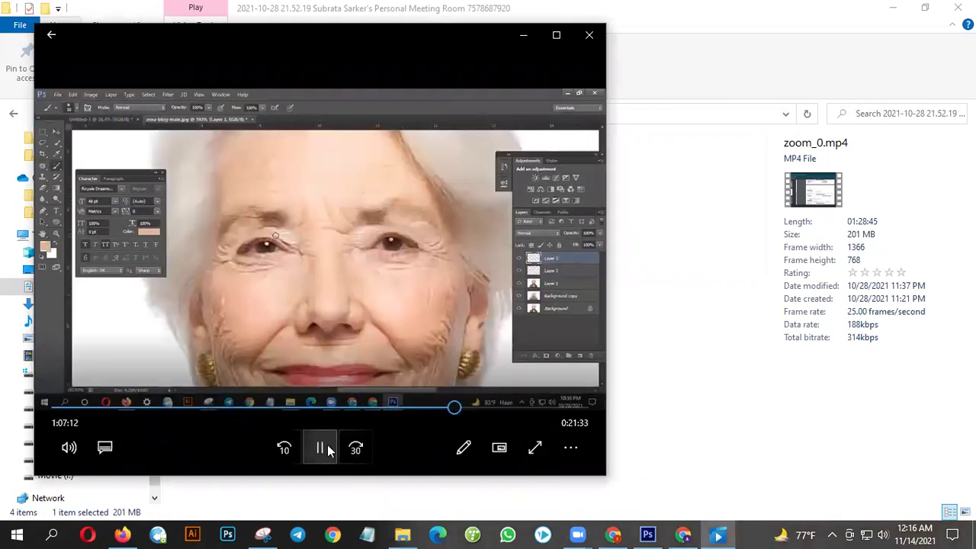
click(327, 446)
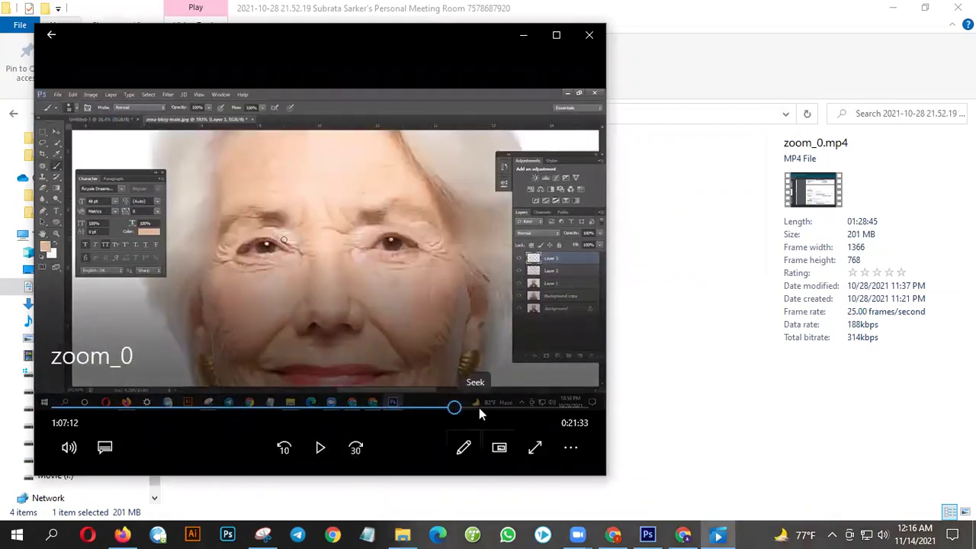
click(589, 34)
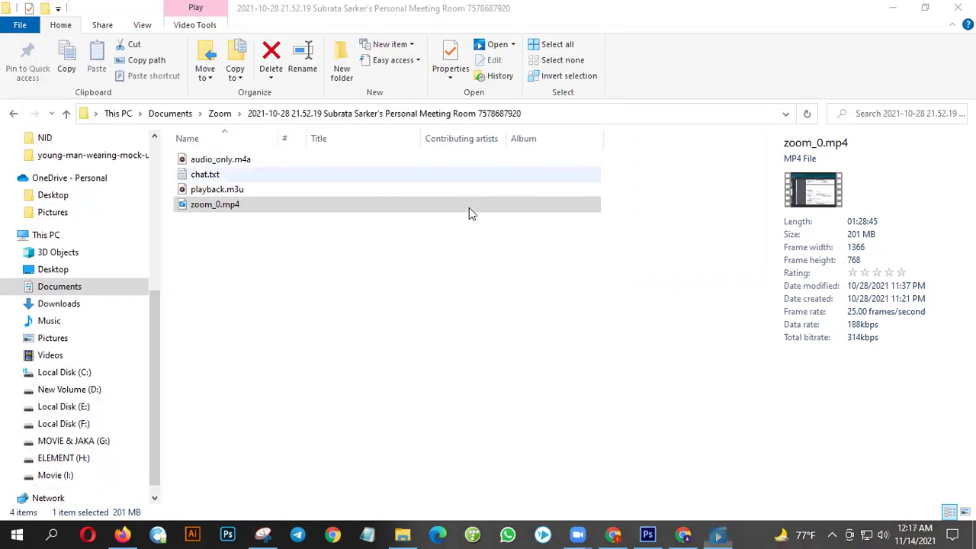
Step: Bring the recording folder beside the YouTube upload page and drop zoom_0.mp4 onto it to upload
click(403, 534)
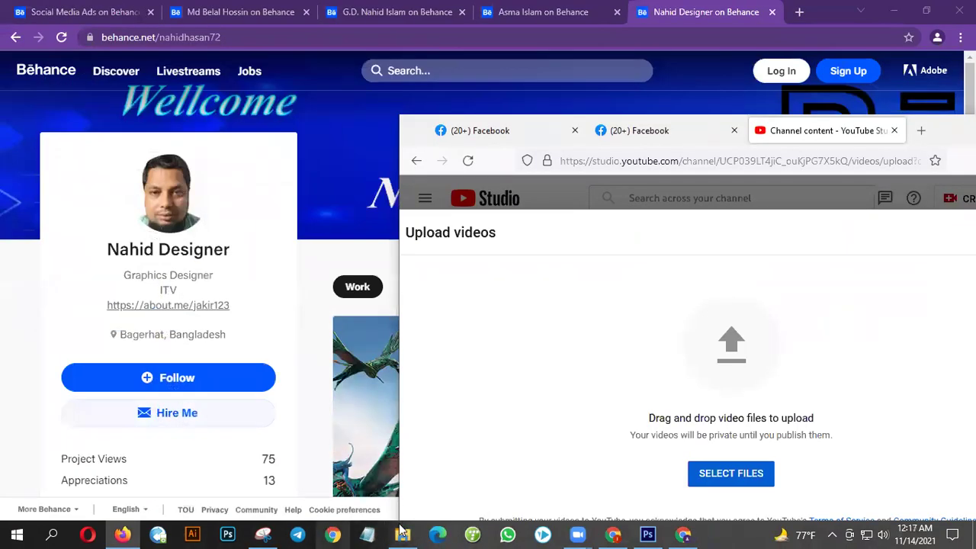
click(892, 12)
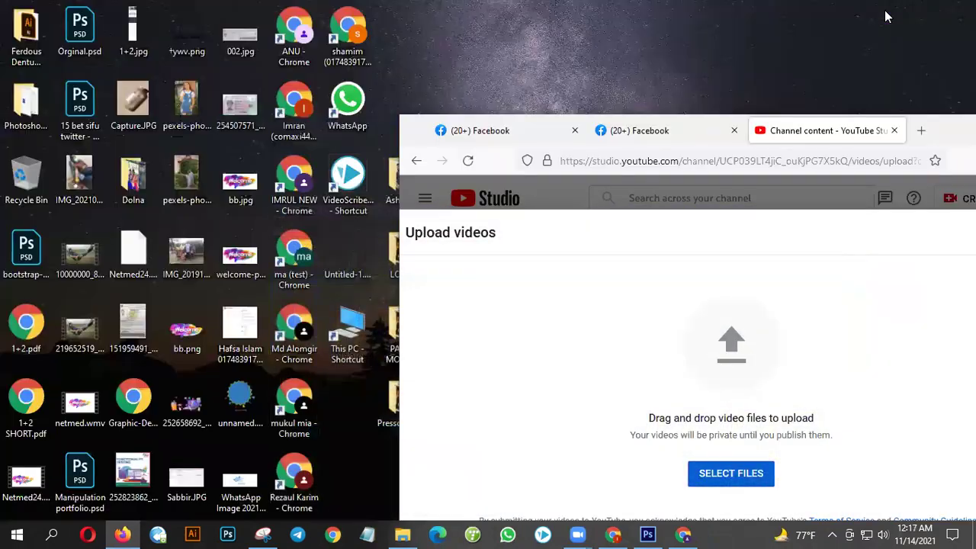
click(390, 534)
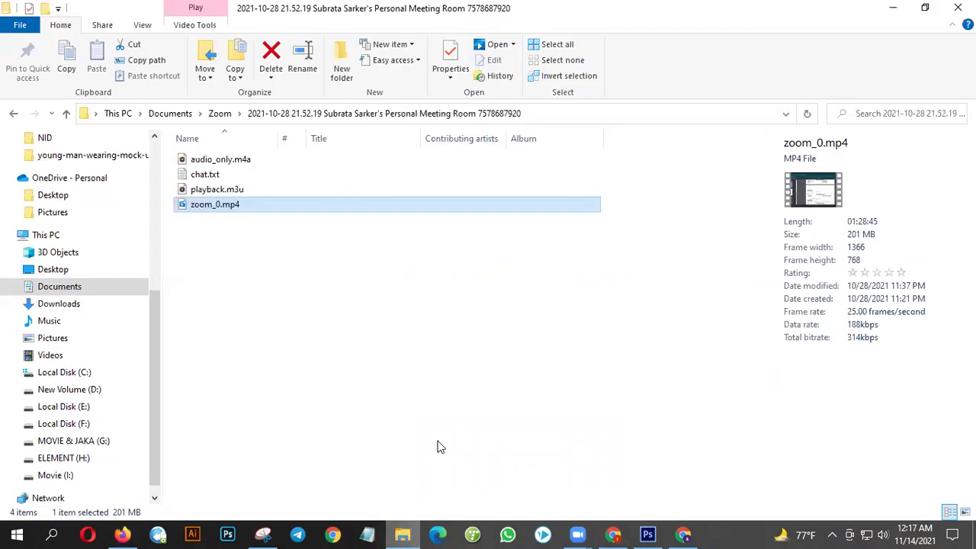
key(super+Down)
drag(190, 290, 734, 476)
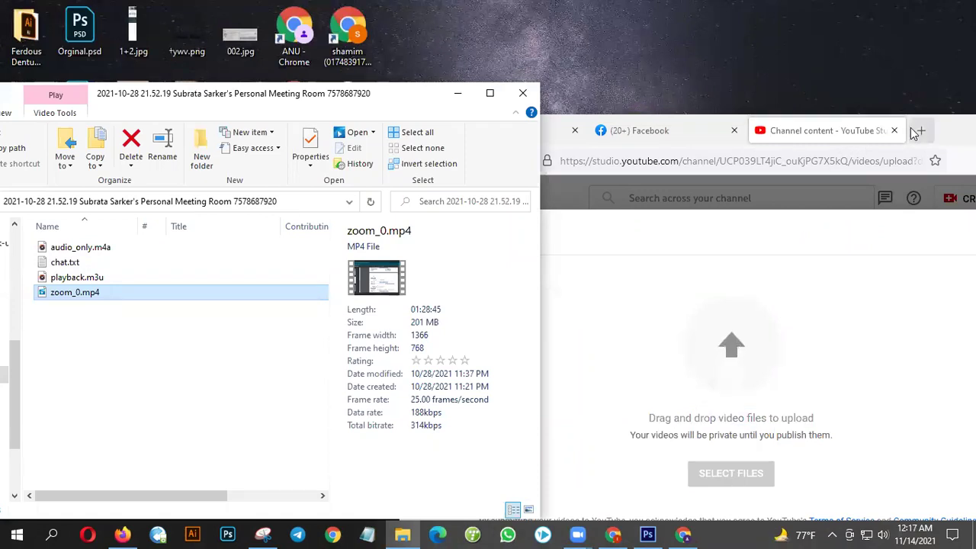
Step: Return to the Zoom recordings, open the 2021-10-19 21.46.55 meeting folder and play its zoom_0.mp4
key(super+Up)
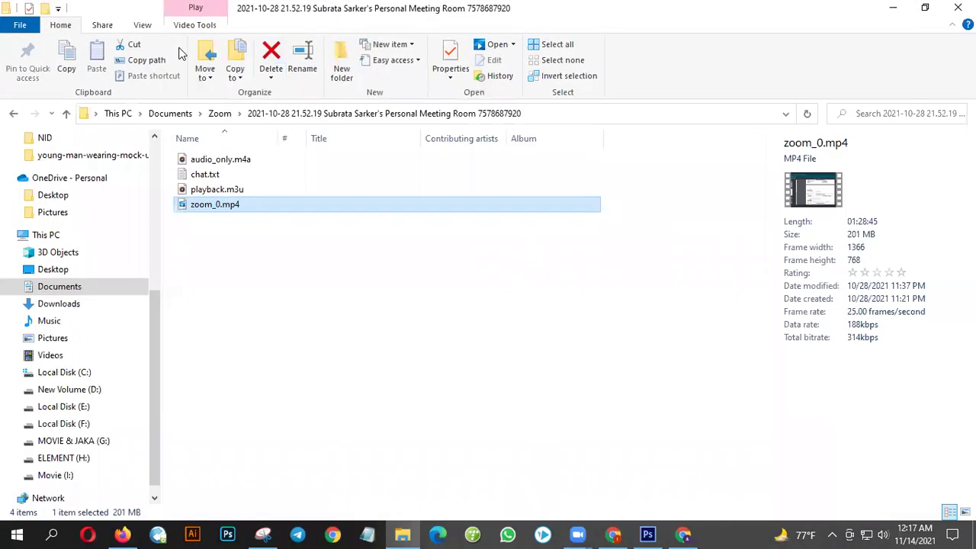
click(13, 114)
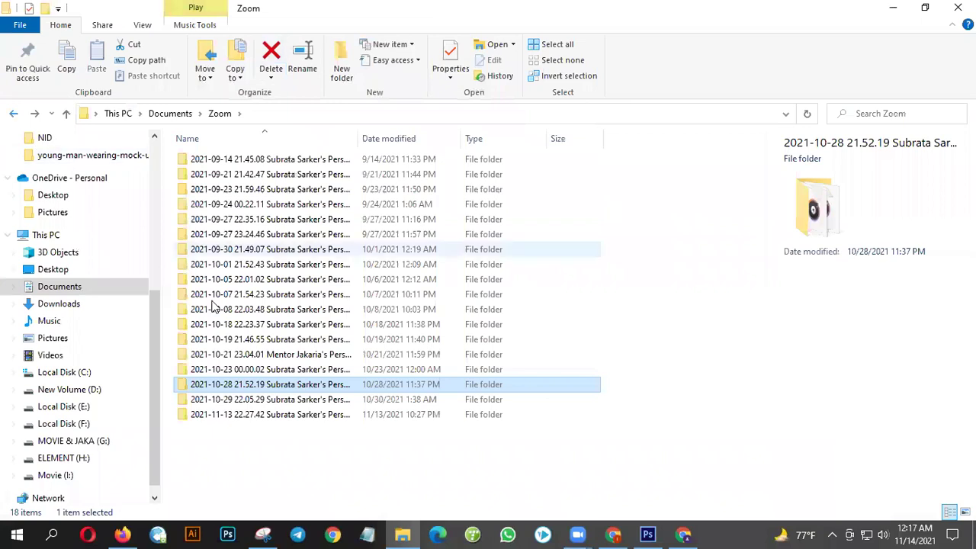
double_click(238, 343)
click(238, 192)
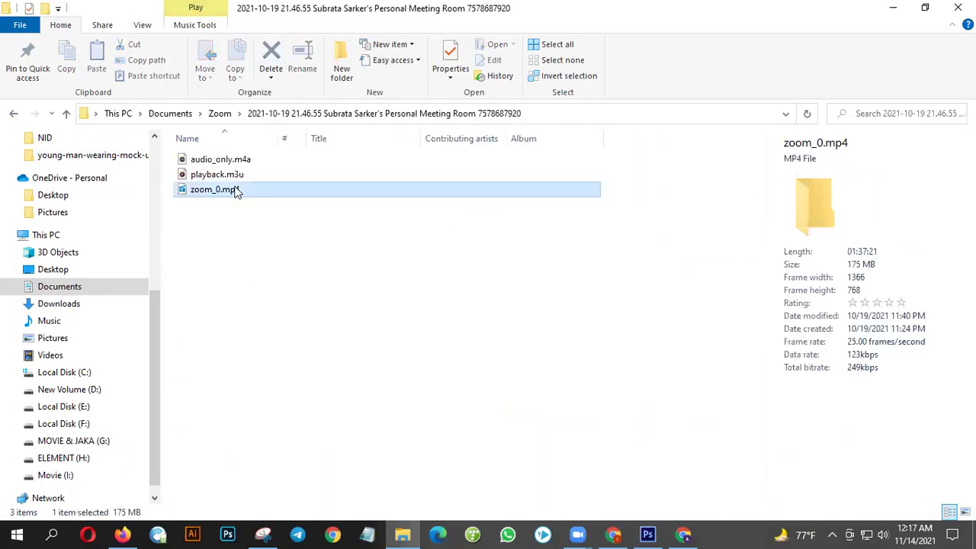
double_click(244, 189)
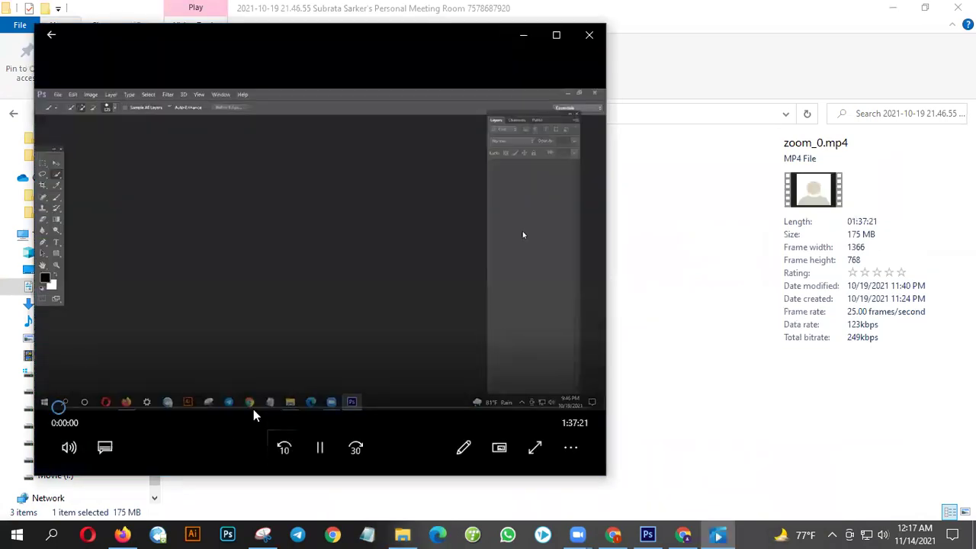
Step: Skim through the 2021-10-19 recording to check which class it covers, then close the player
drag(253, 409, 391, 408)
drag(460, 411, 513, 412)
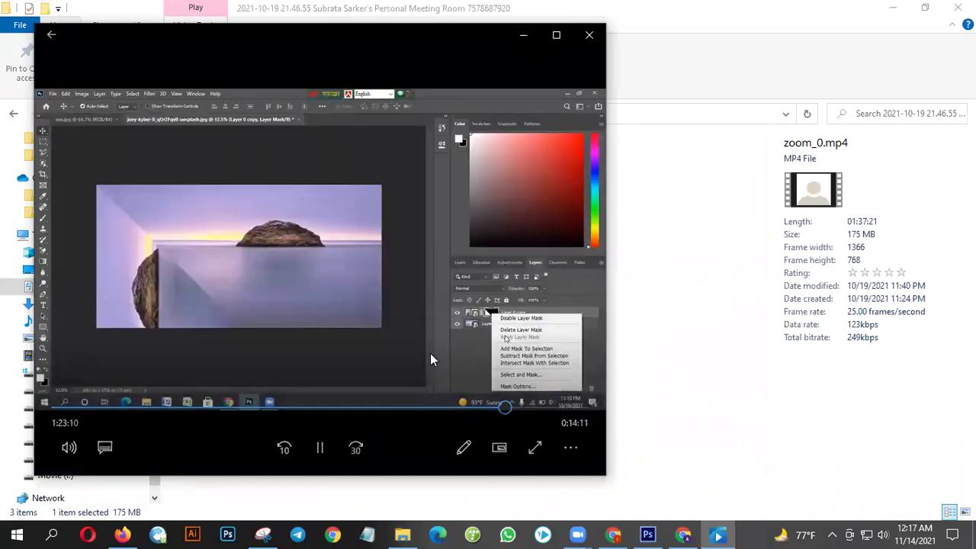
click(320, 449)
drag(532, 417, 143, 405)
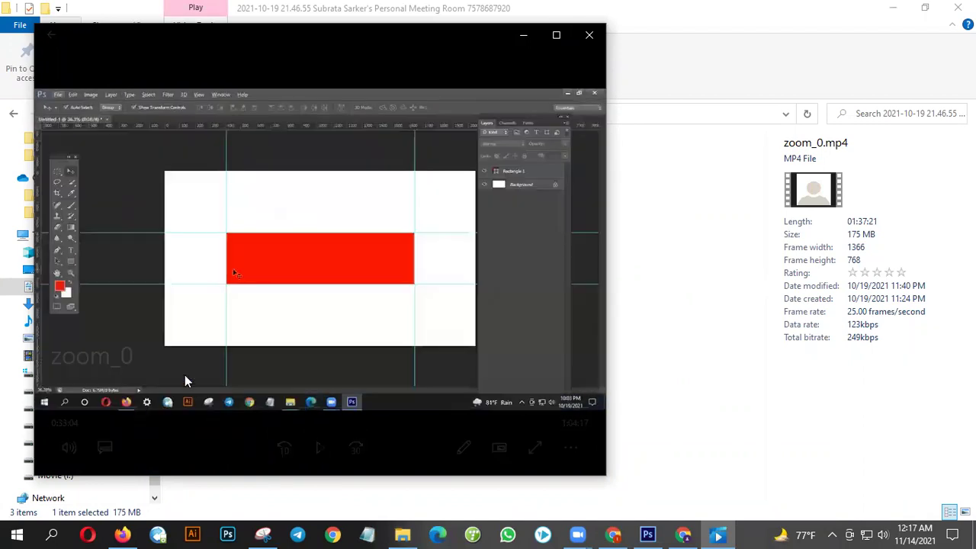
click(589, 35)
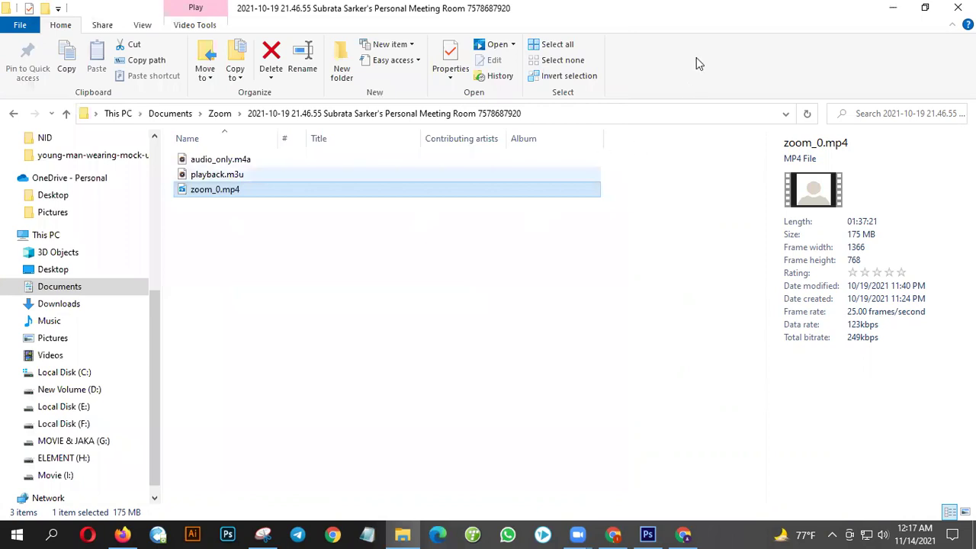
Step: Arrange the recording folder and Firefox windows so both are visible, and open a new browser tab
drag(671, 7, 393, 80)
drag(942, 121, 806, 93)
click(793, 99)
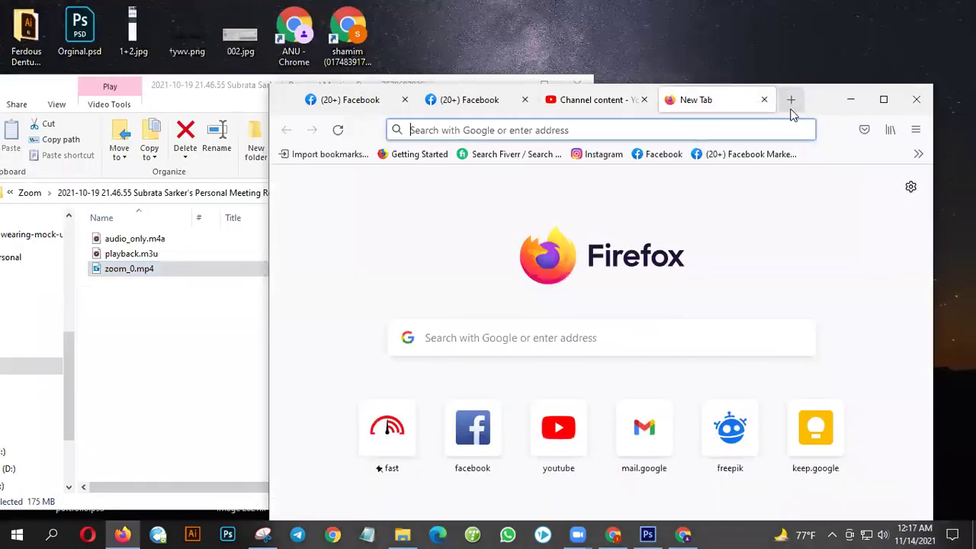
Step: Start another YouTube video upload with zoom_0.mp4 from the 2021-10-19 folder, and maximize the browser
click(566, 432)
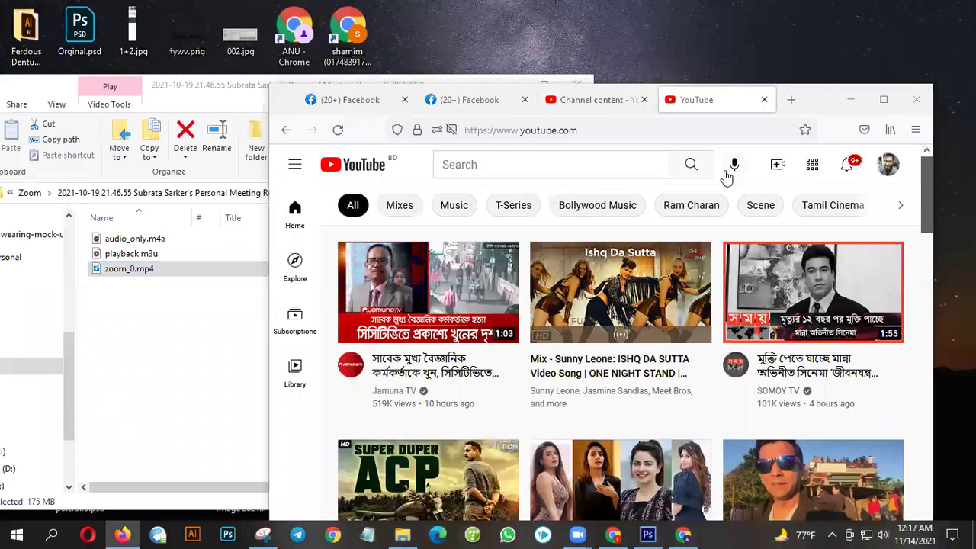
click(778, 164)
click(783, 201)
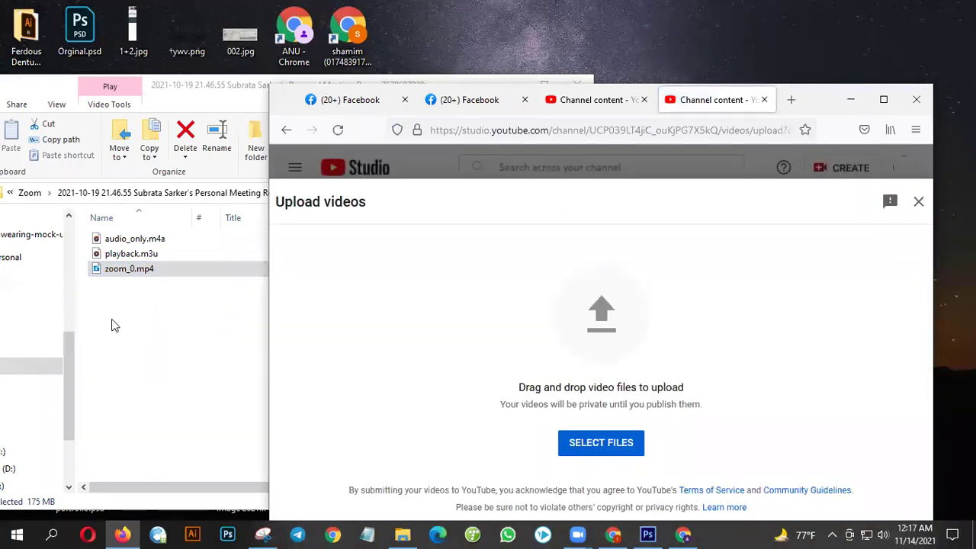
drag(141, 270, 595, 381)
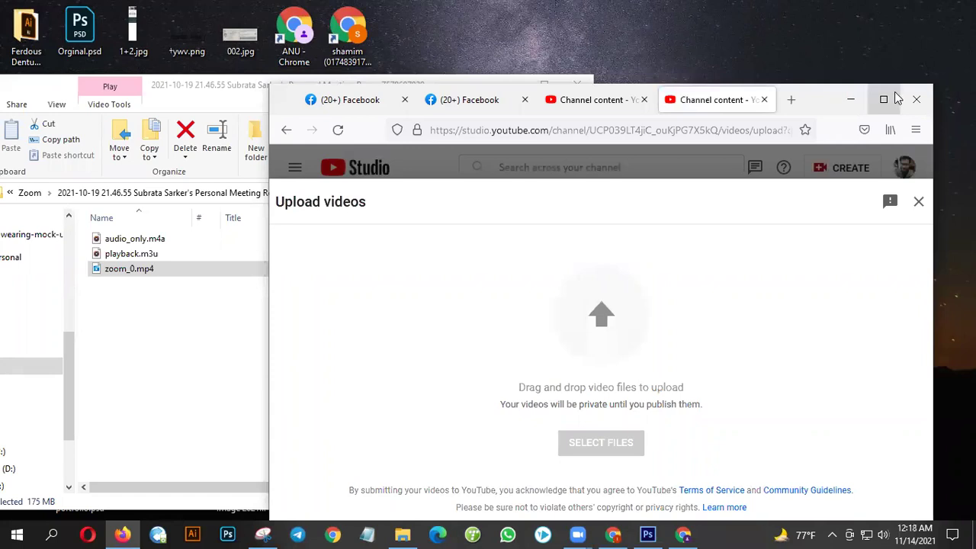
click(896, 97)
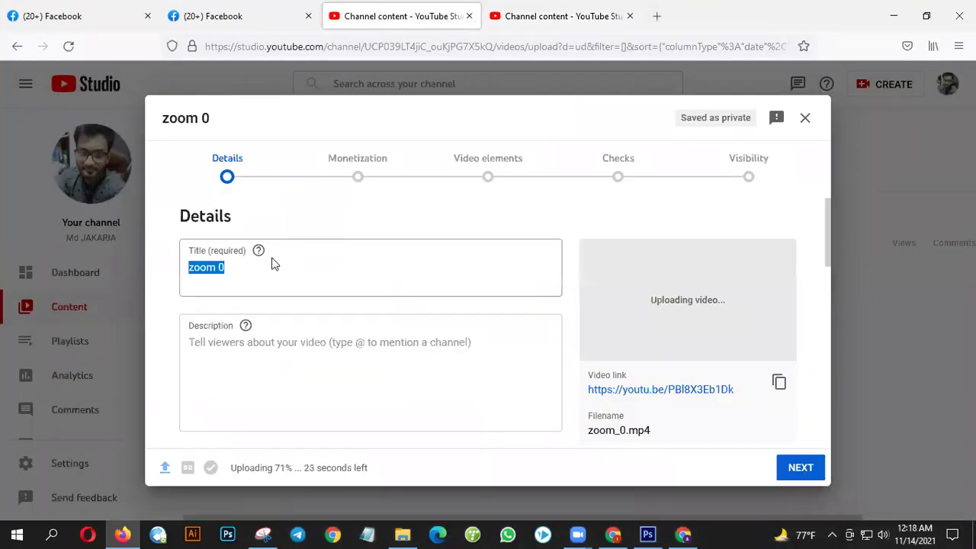
Step: Title the first uploaded video "Photoshop Solve Class - 2" and copy that title
drag(275, 263, 117, 254)
text(P)
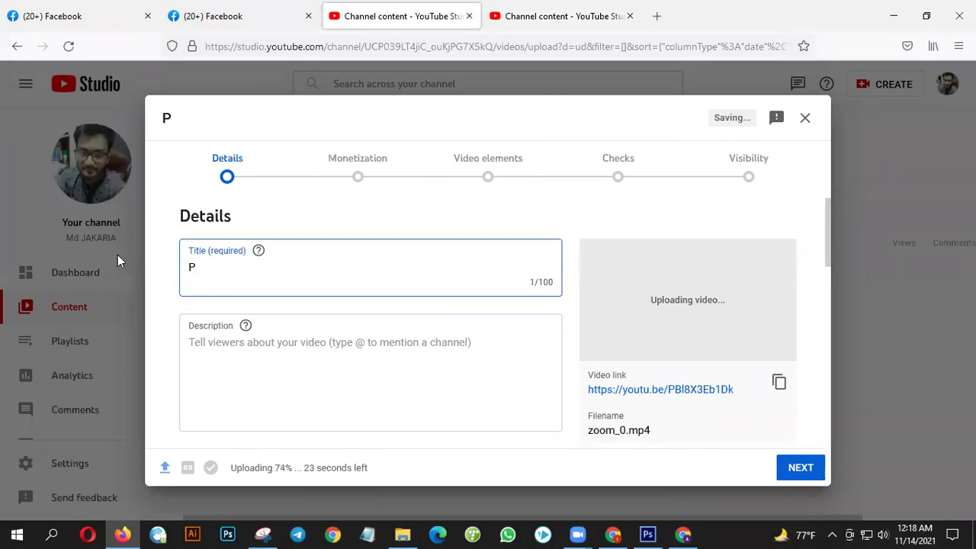
text(hotoshop )
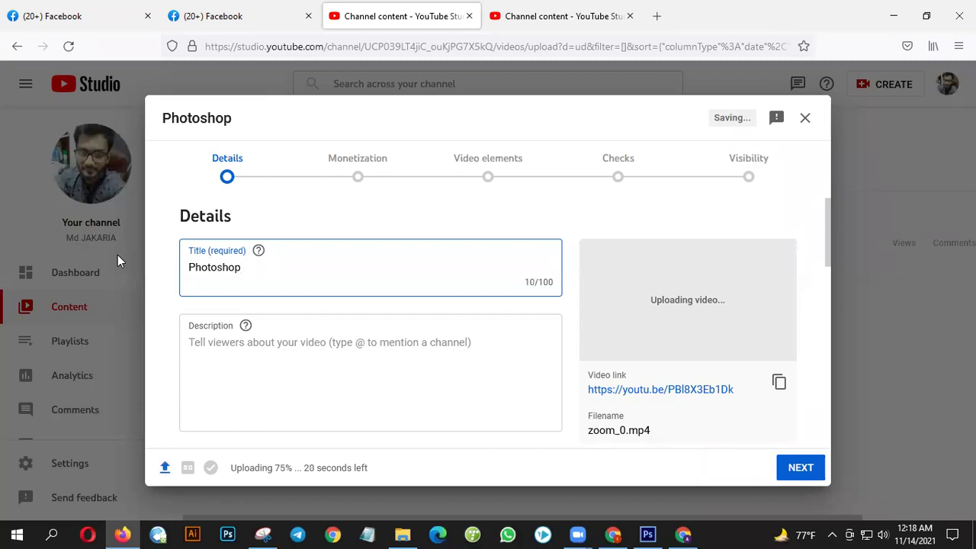
text(Solve Class -)
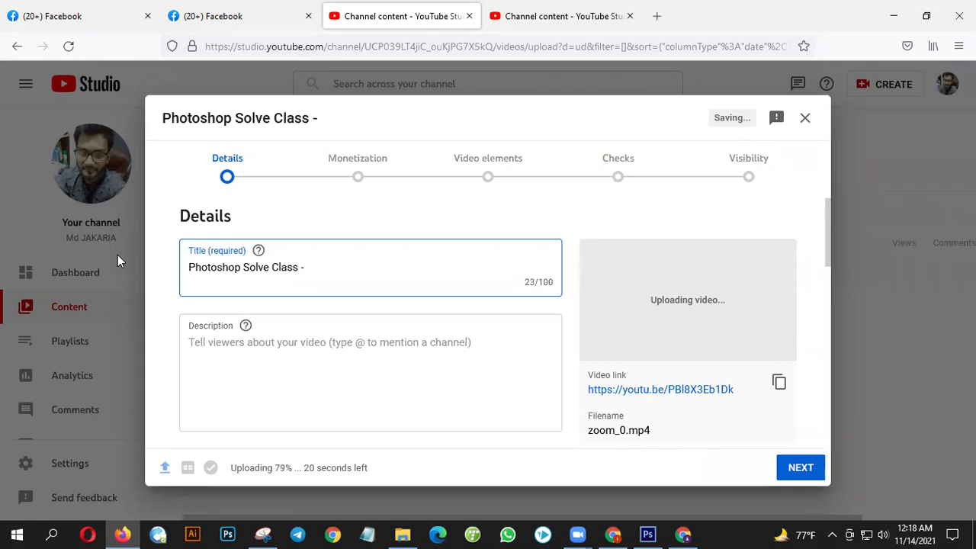
key(ctrl+a)
key(ctrl+c)
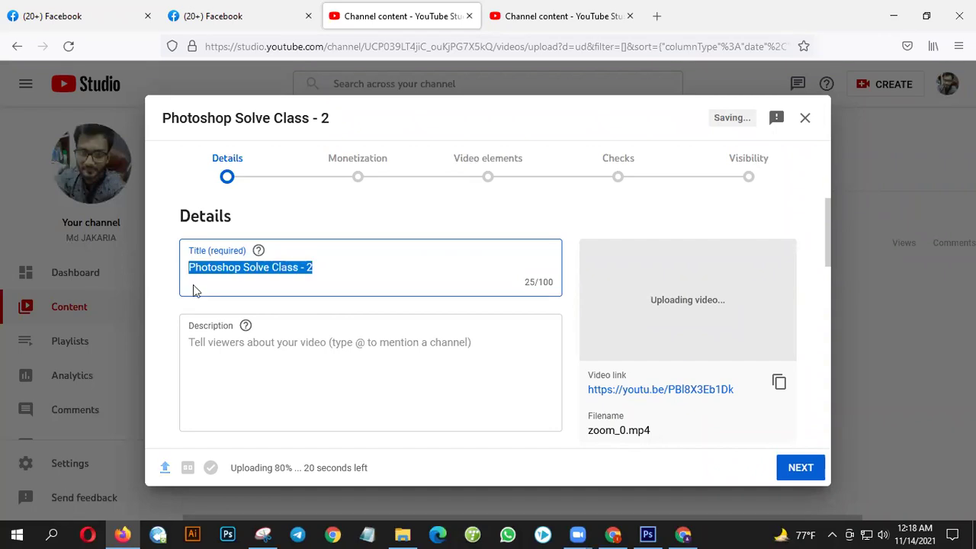
click(355, 268)
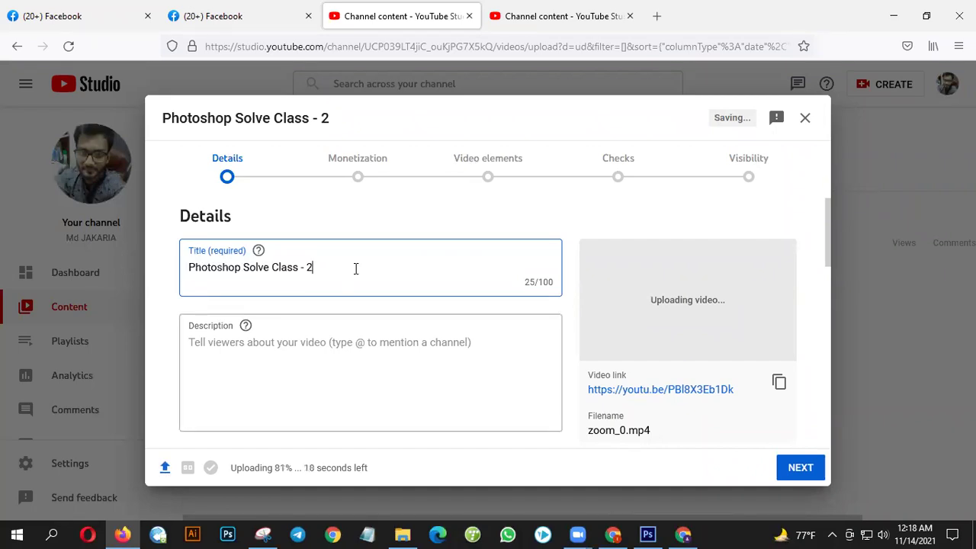
Step: Reuse the copied title for the second uploaded video, changing it to "Photoshop Solve Class - 1"
click(562, 16)
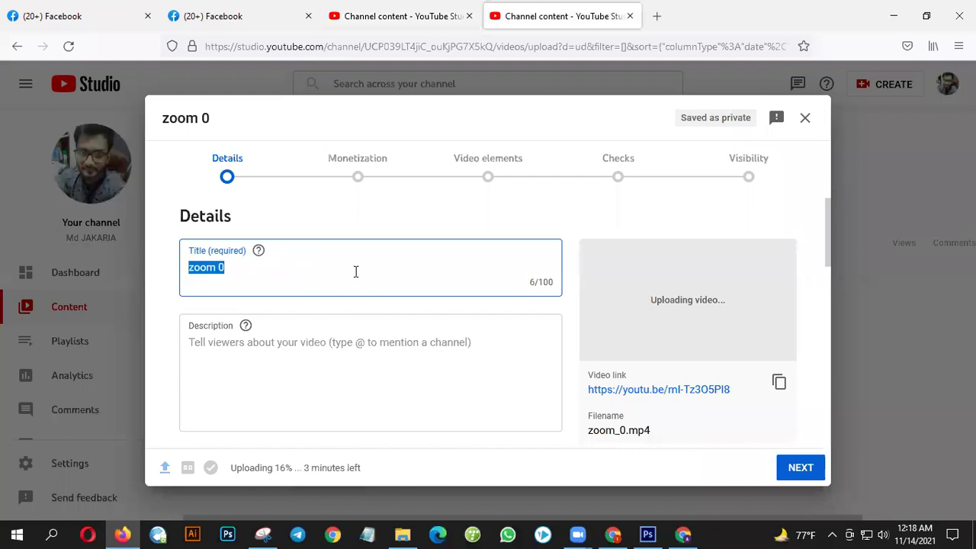
key(ctrl+v)
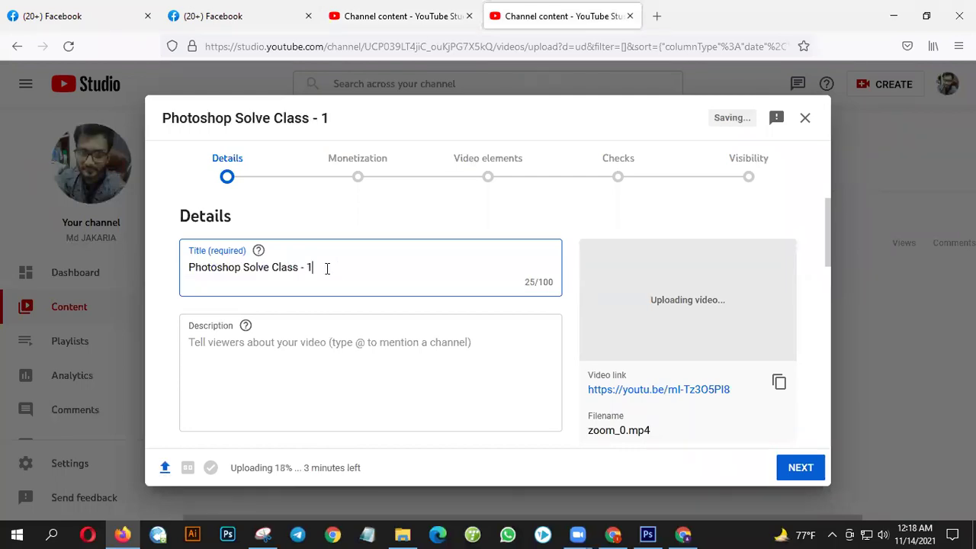
scroll(329, 267, down, 5)
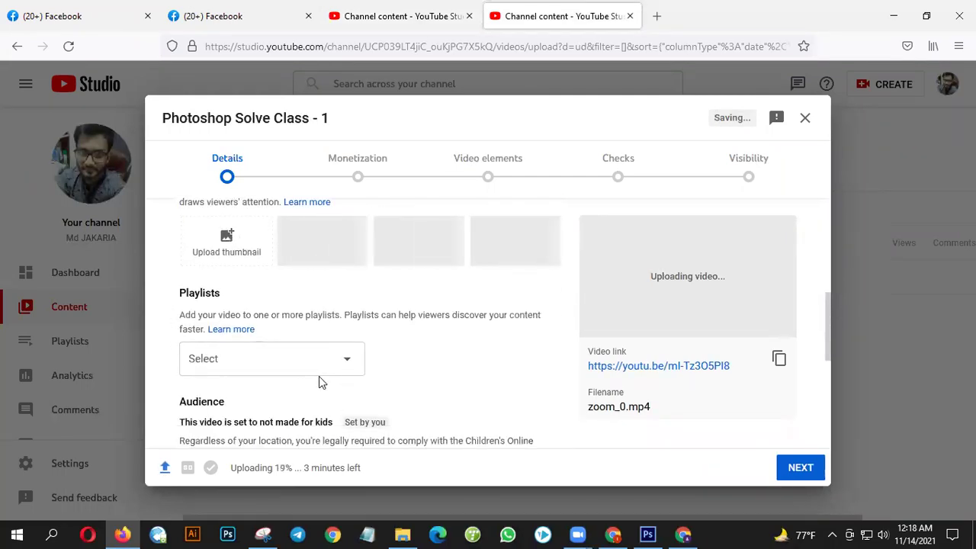
Step: Add the "Photoshop Solve Class - 1" video to the Combo 13 playlist
click(329, 356)
click(203, 225)
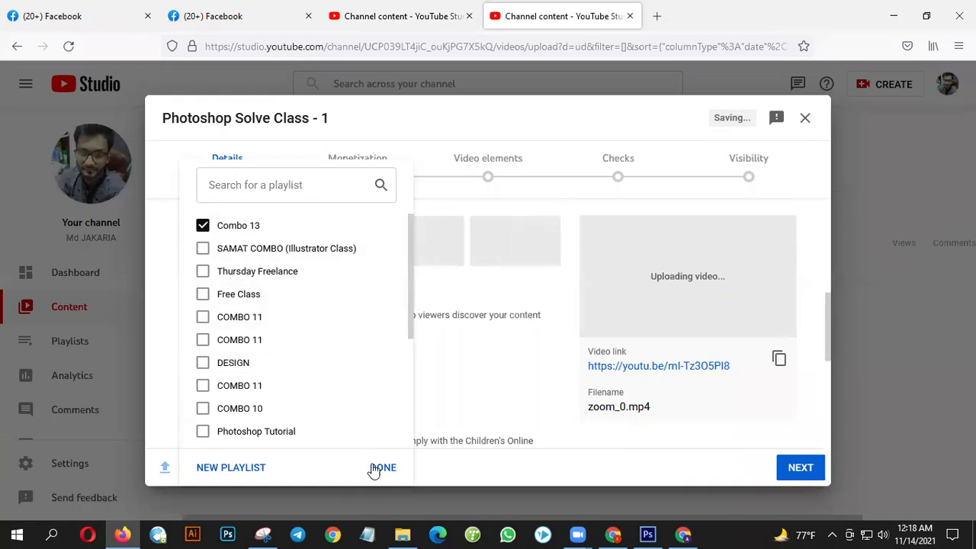
click(382, 468)
scroll(357, 382, down, 4)
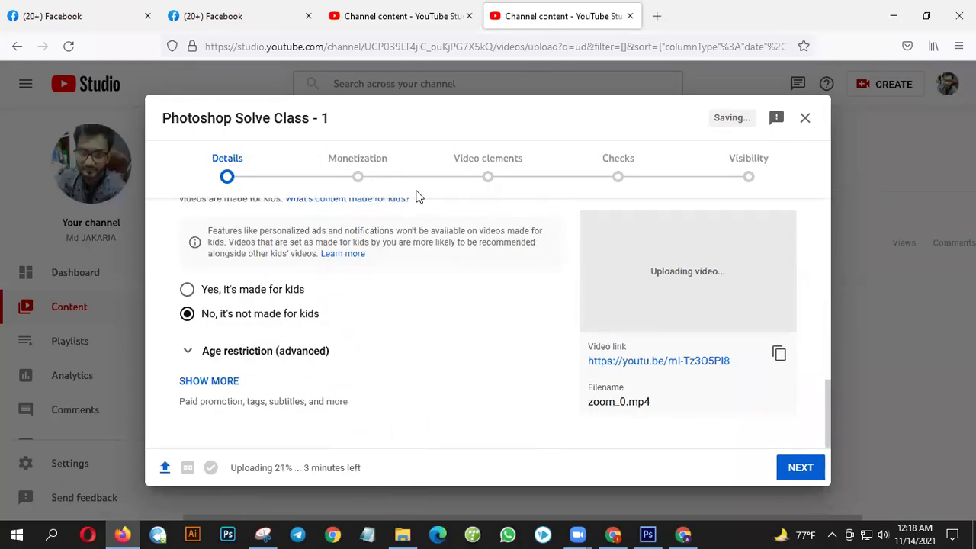
Step: Switch to the "Photoshop Solve Class - 2" upload and add that video to the Combo 13 playlist
click(405, 17)
scroll(288, 264, down, 4)
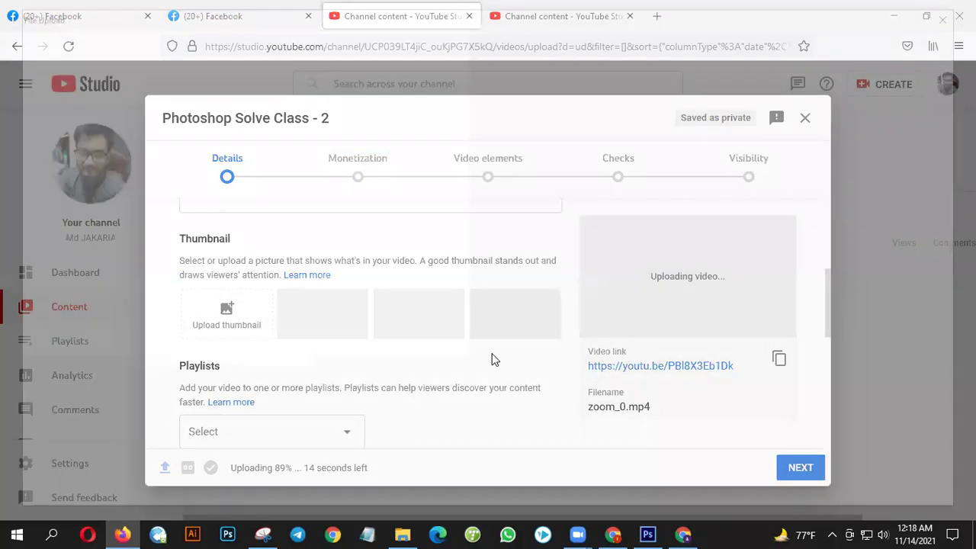
scroll(259, 369, down, 3)
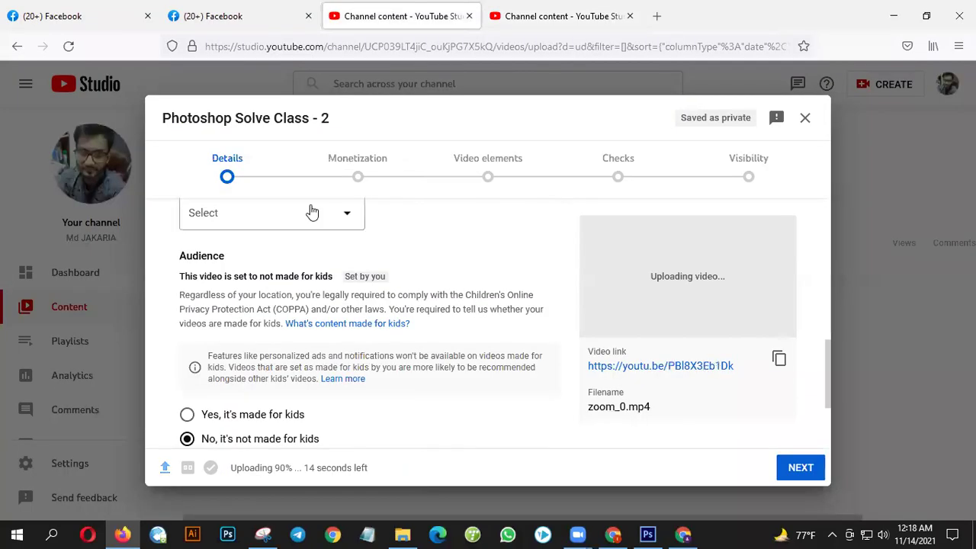
click(252, 213)
click(238, 226)
click(382, 467)
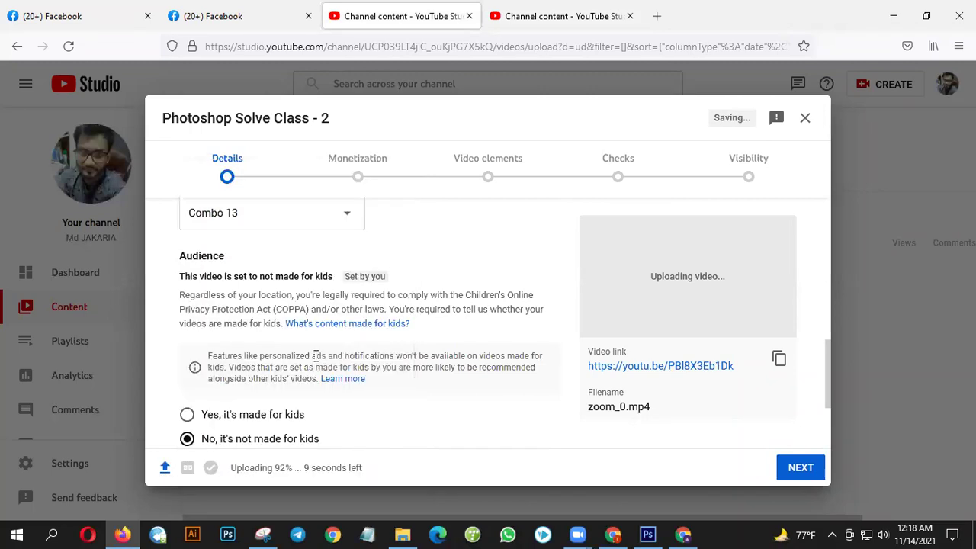
scroll(314, 359, down, 3)
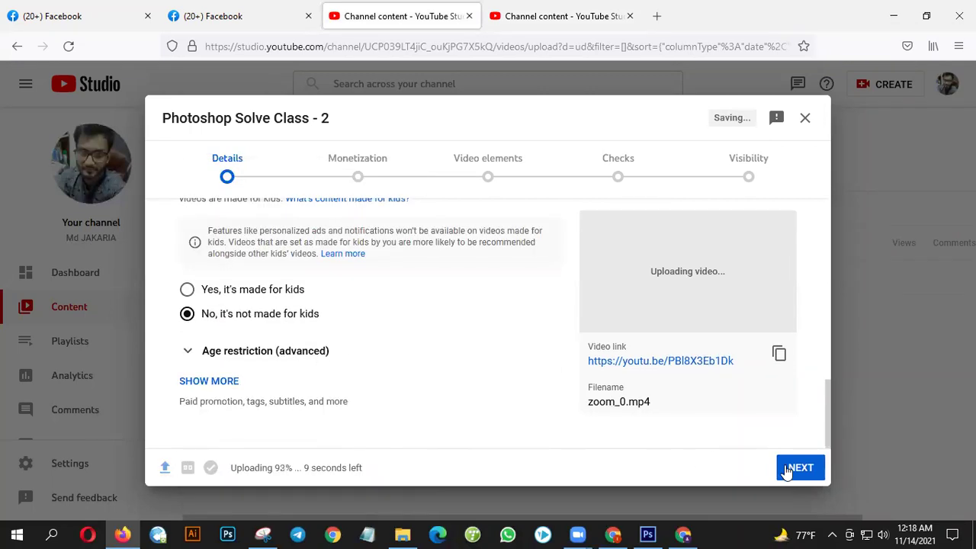
Step: Continue to the monetization settings of "Photoshop Solve Class - 2" and turn monetization on
click(800, 468)
click(221, 288)
click(385, 352)
scroll(387, 350, down, 3)
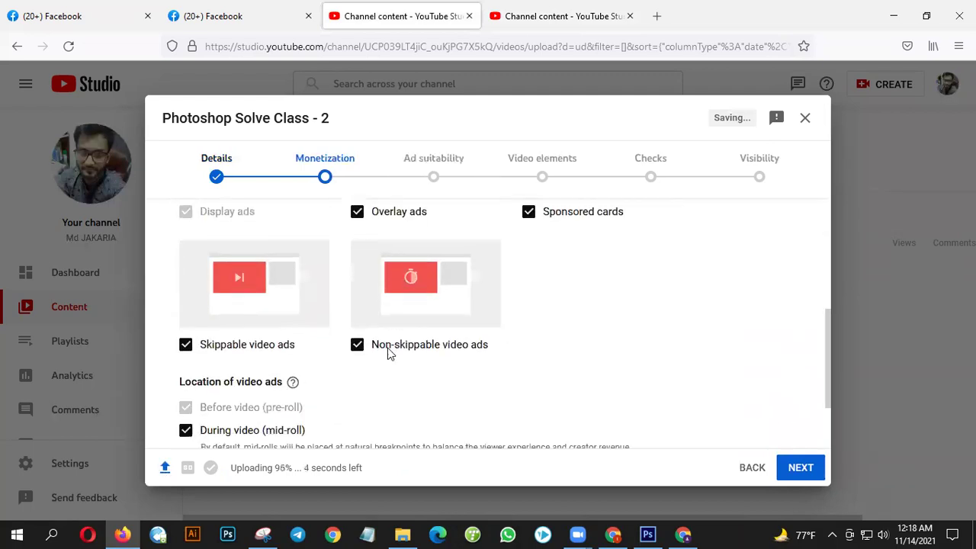
scroll(389, 353, down, 1)
Step: Rate the ad suitability of "Photoshop Solve Class - 2" as "None of the above" and submit the rating
click(796, 475)
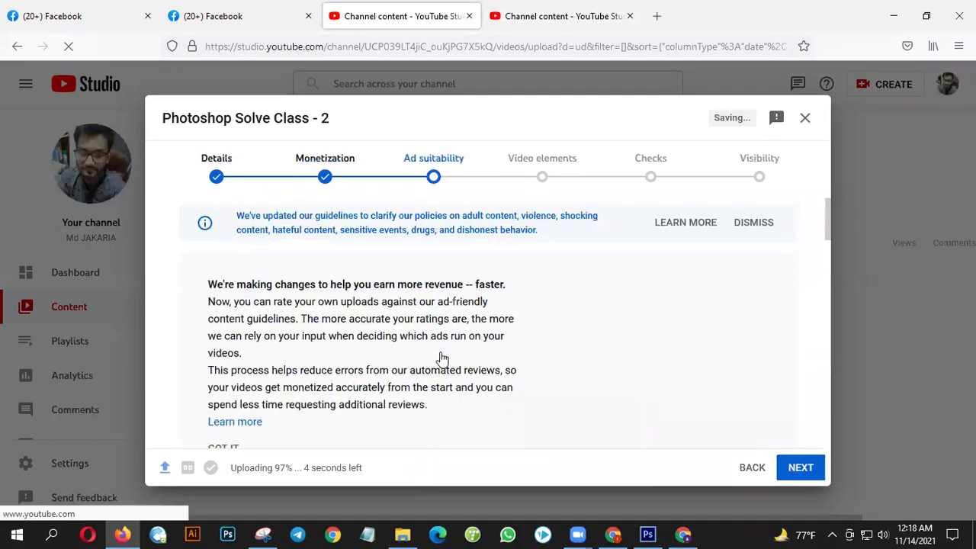
scroll(438, 357, down, 5)
scroll(260, 385, down, 7)
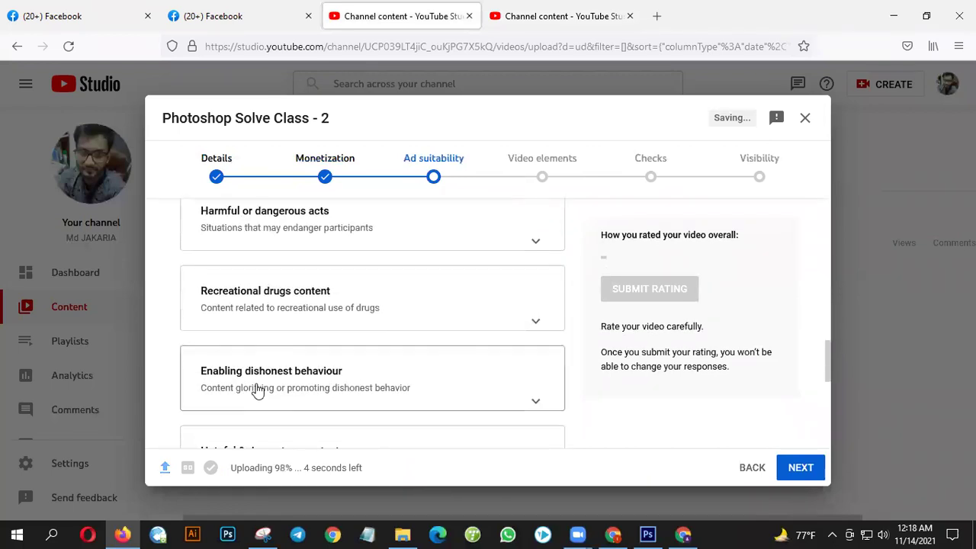
click(192, 419)
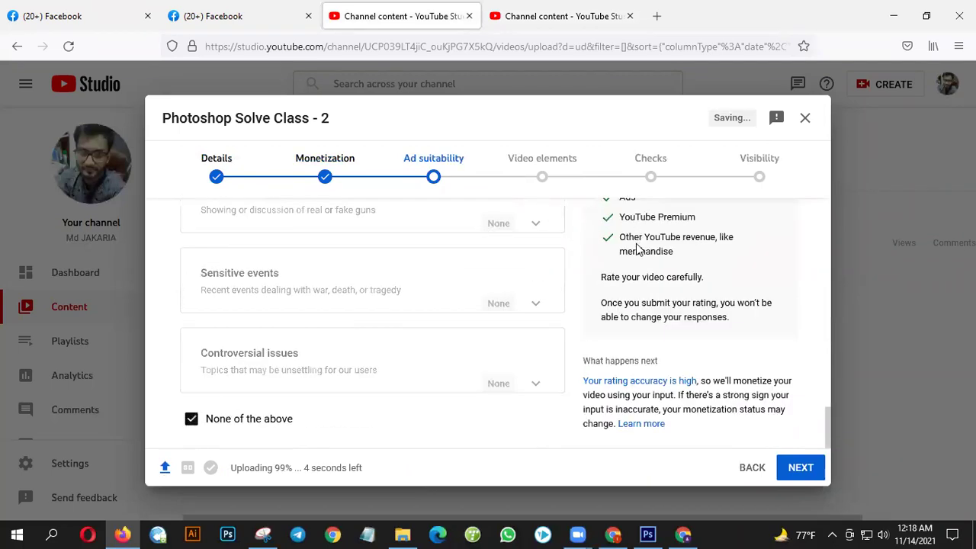
scroll(638, 249, up, 3)
Step: Return to the "Photoshop Solve Class - 1" upload and turn monetization on for that video
click(538, 16)
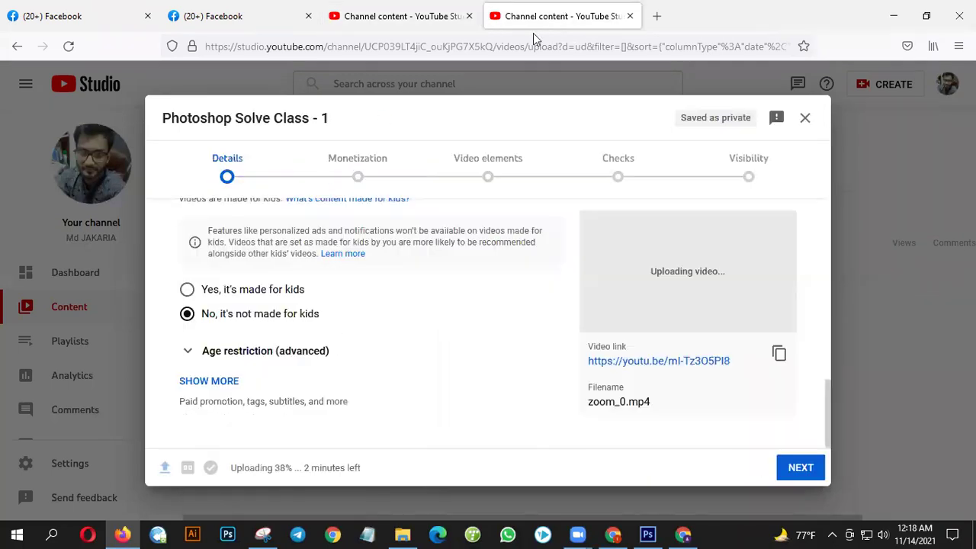
click(785, 465)
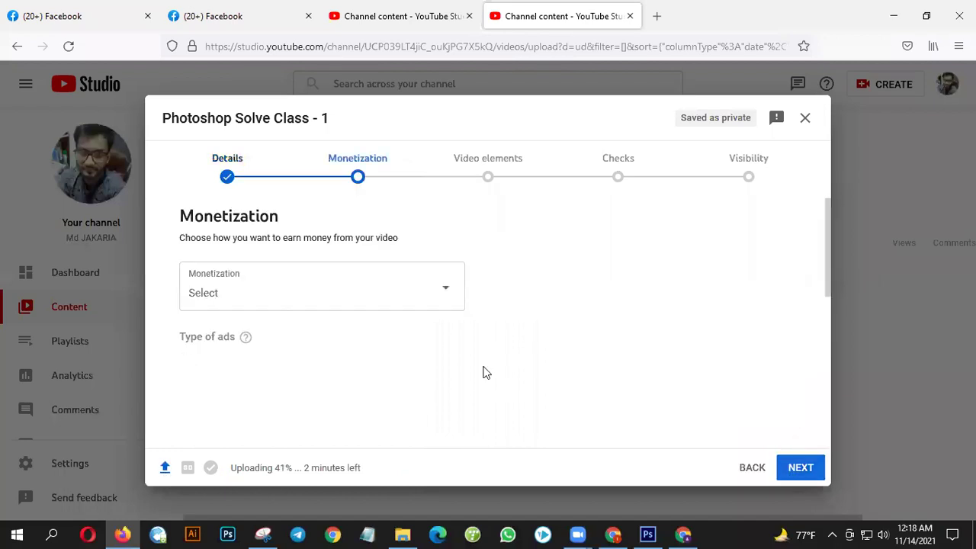
scroll(342, 262, down, 3)
scroll(355, 277, up, 3)
click(356, 278)
click(202, 285)
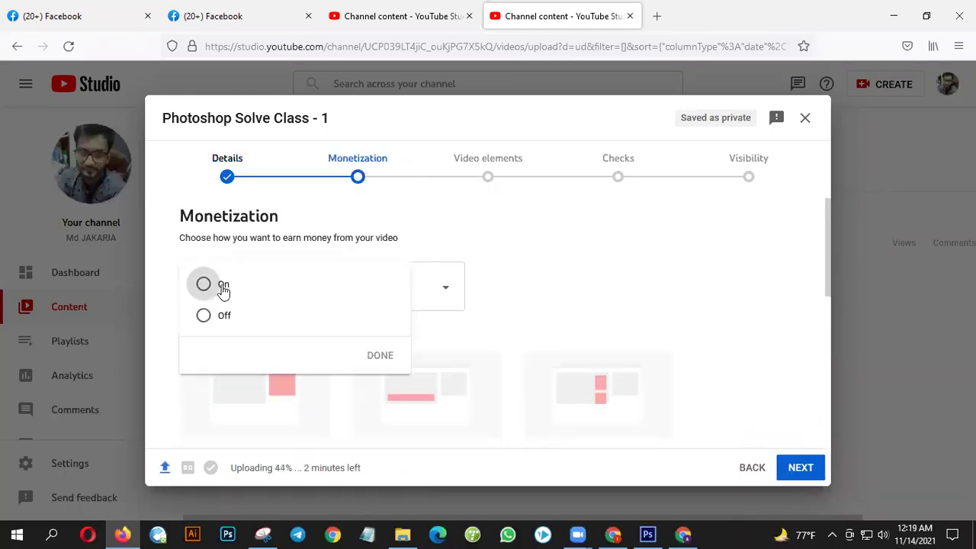
click(377, 348)
scroll(376, 348, down, 4)
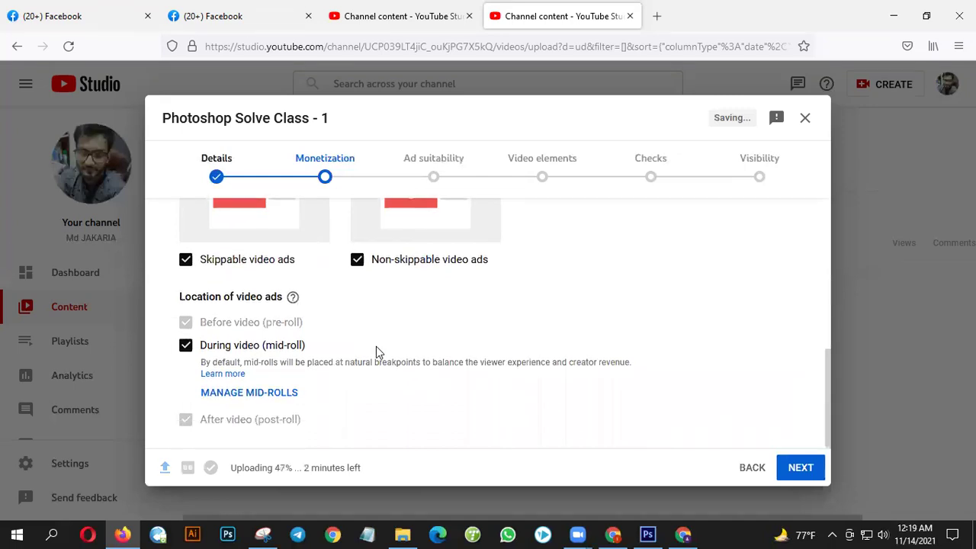
Step: Rate the ad suitability of "Photoshop Solve Class - 1" as "None of the above" and submit the rating
click(800, 468)
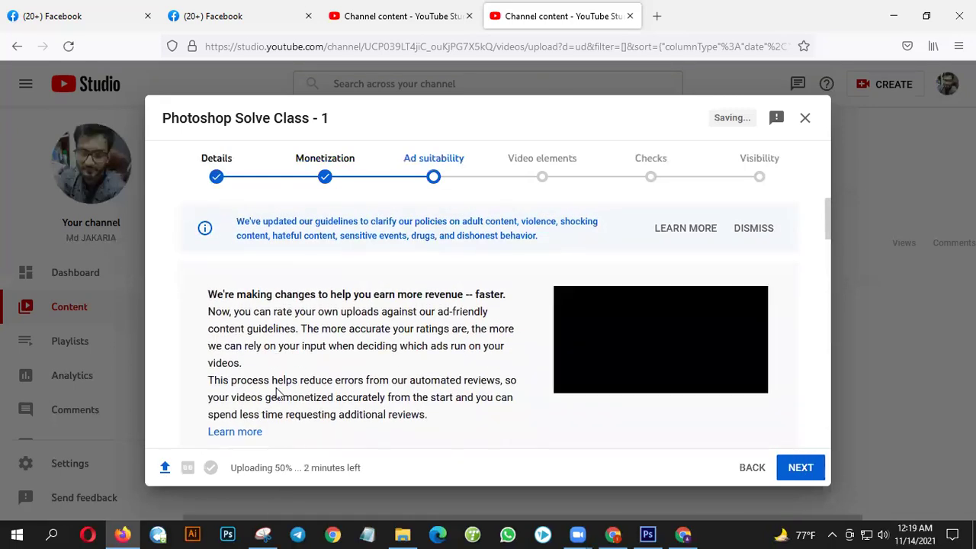
scroll(333, 347, down, 7)
scroll(267, 372, down, 6)
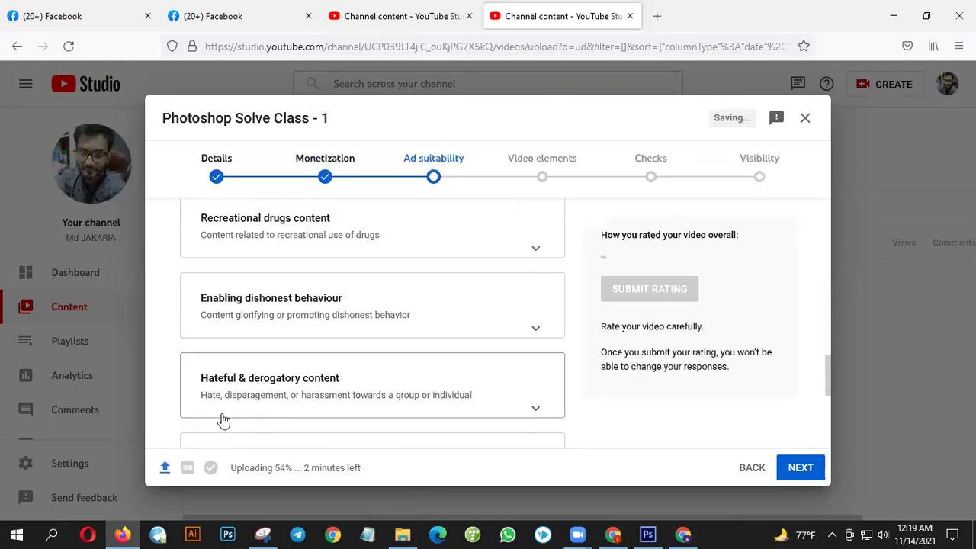
click(225, 415)
scroll(677, 273, up, 2)
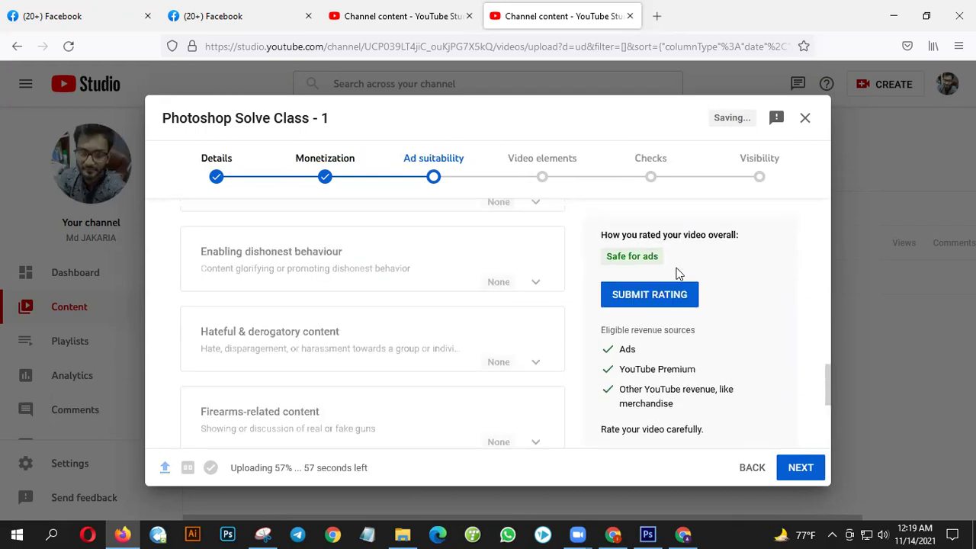
click(671, 294)
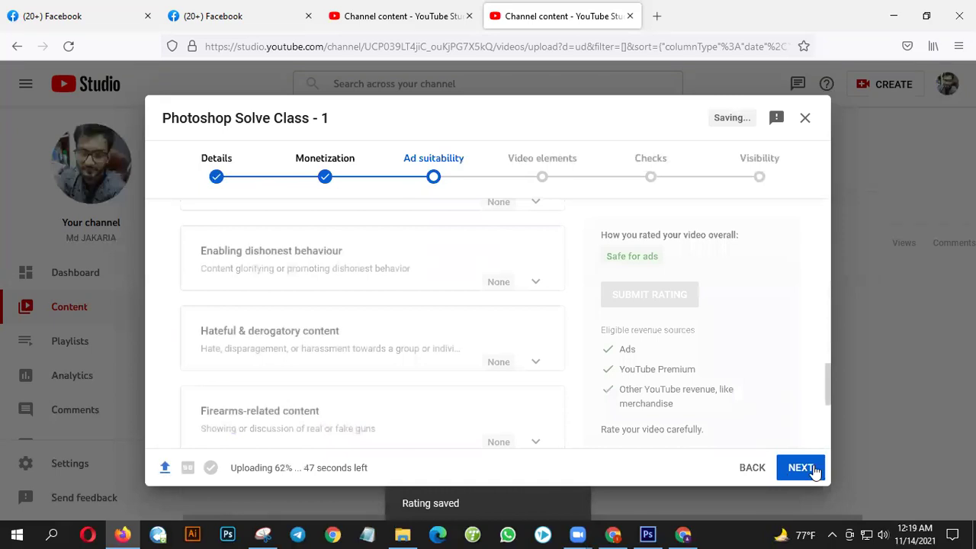
Step: Advance "Photoshop Solve Class - 1" through video elements and checks to its visibility settings without adding any elements
click(799, 470)
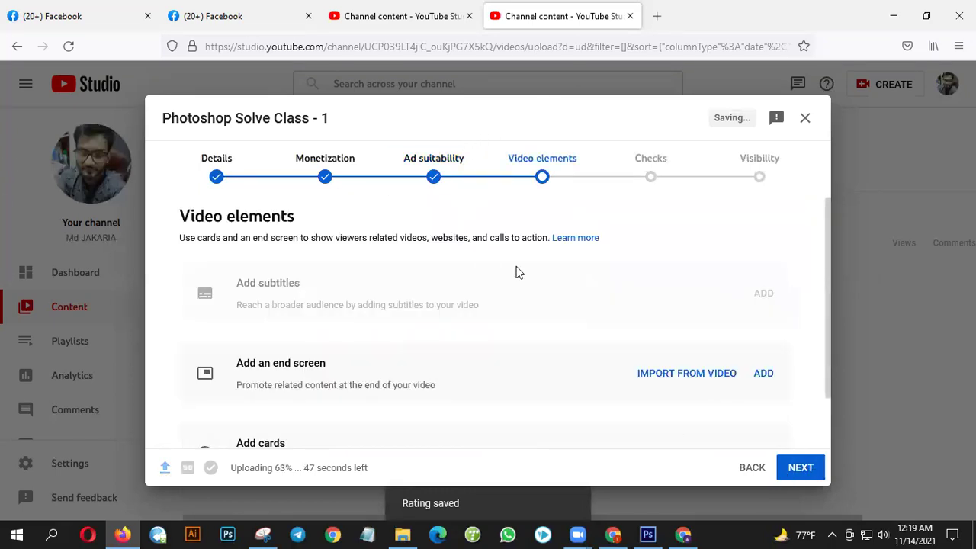
scroll(766, 381, down, 1)
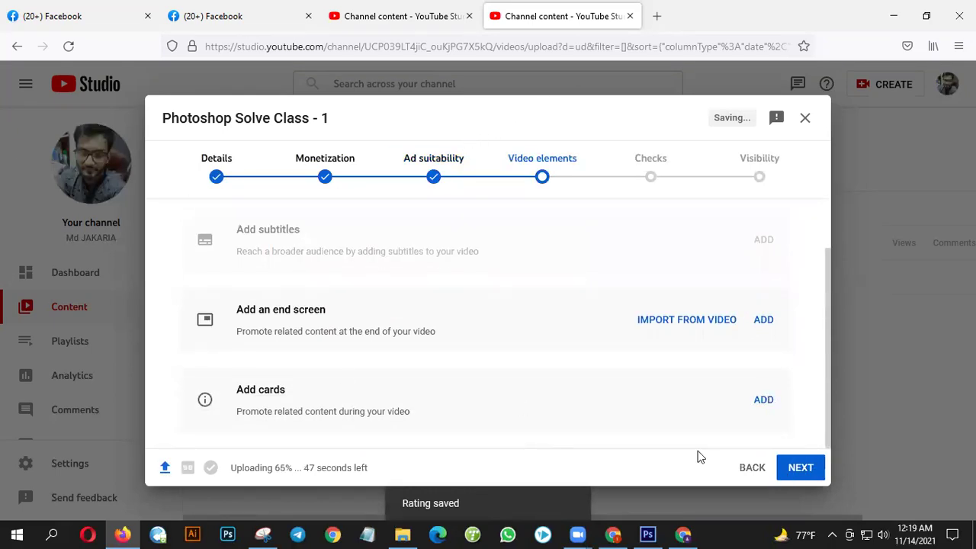
click(799, 467)
scroll(425, 351, down, 1)
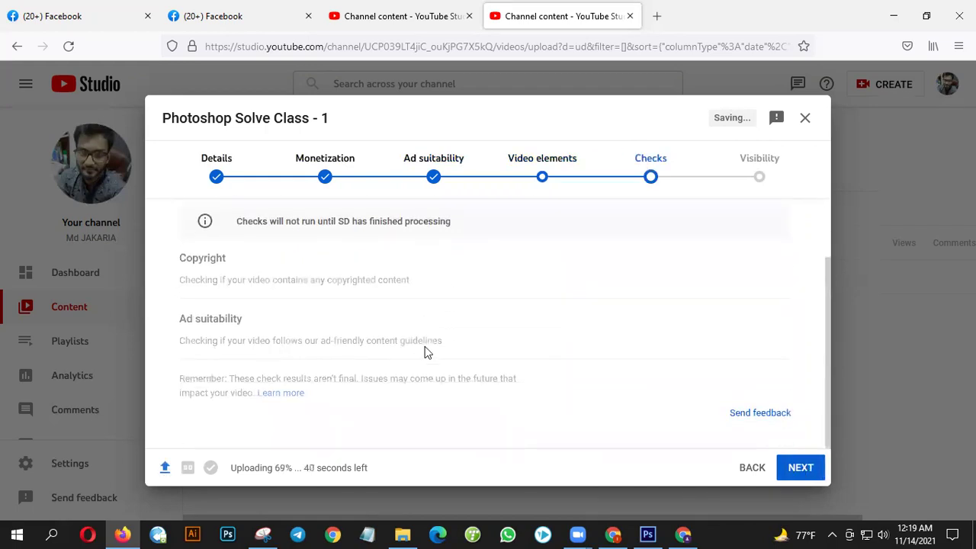
scroll(702, 353, up, 1)
scroll(447, 251, down, 1)
click(801, 467)
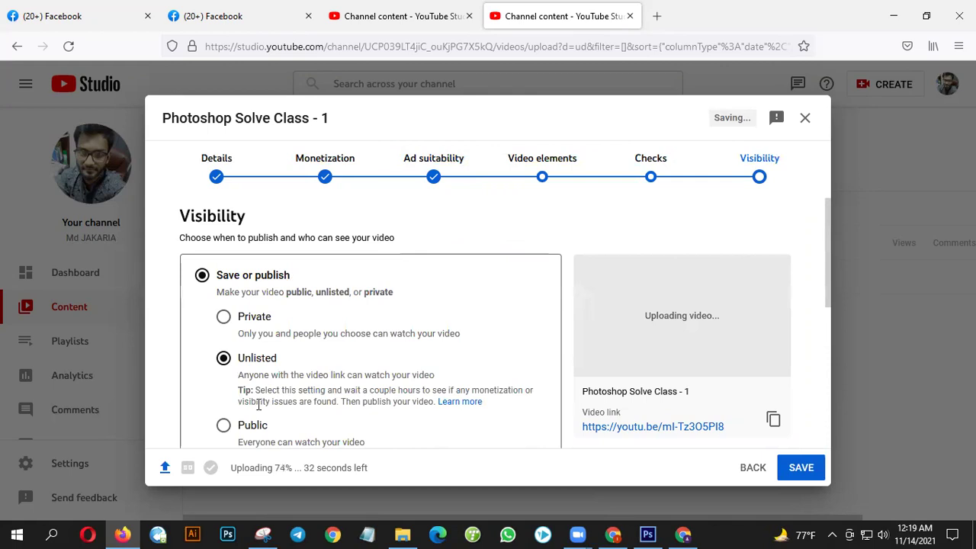
Step: Set the visibility of "Photoshop Solve Class - 1" to Public and publish it without waiting for the checks
scroll(257, 404, down, 3)
scroll(238, 315, up, 1)
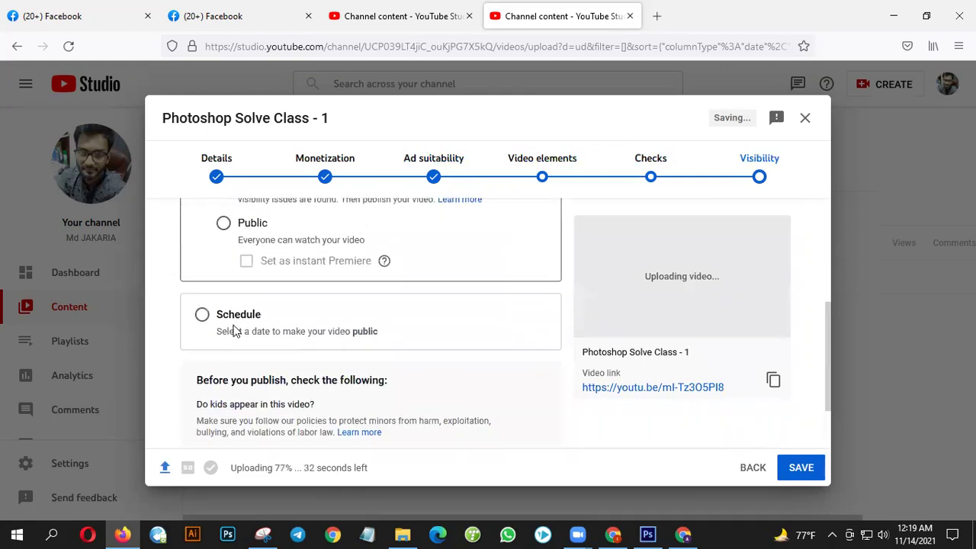
click(224, 223)
scroll(319, 257, up, 3)
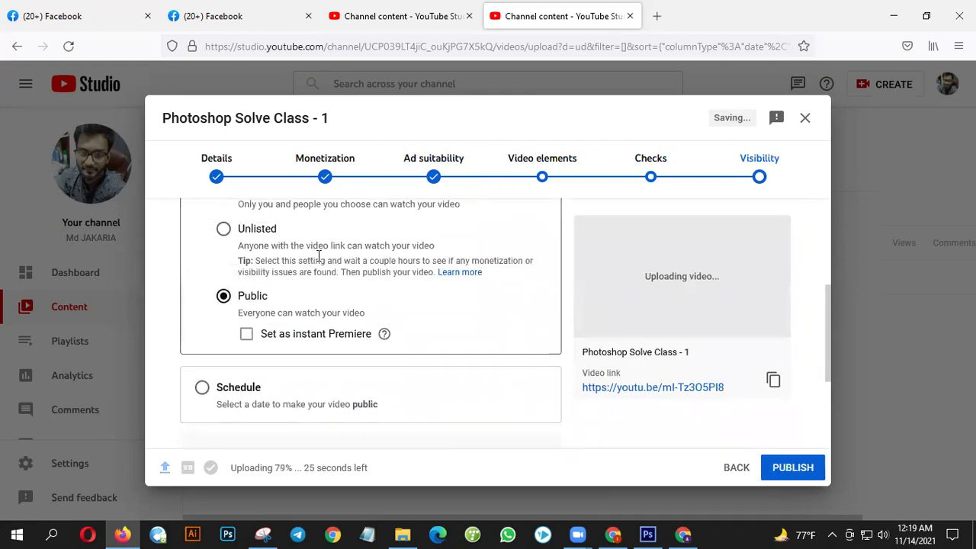
scroll(755, 442, down, 2)
click(787, 468)
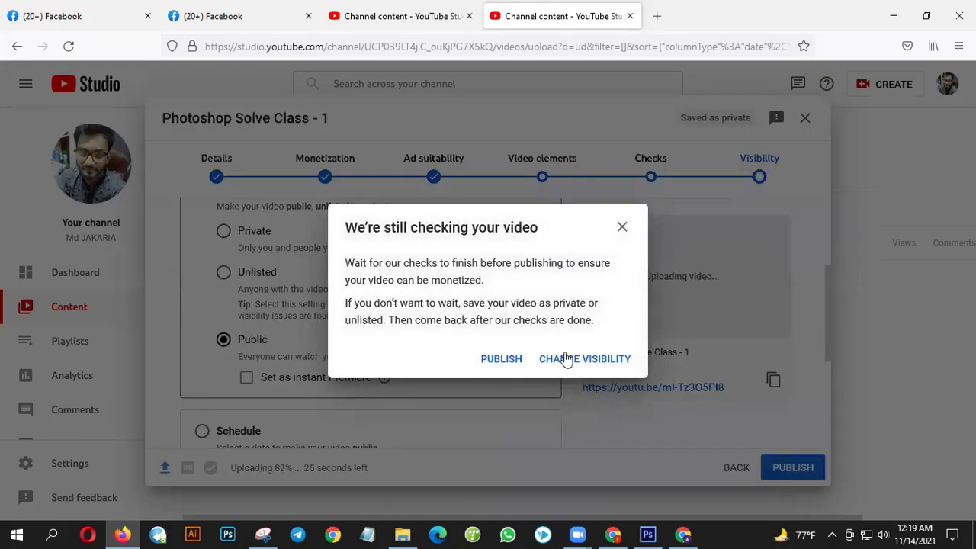
click(506, 359)
Step: Switch to the "Photoshop Solve Class - 2" upload and advance past video elements and checks to its visibility settings
click(389, 17)
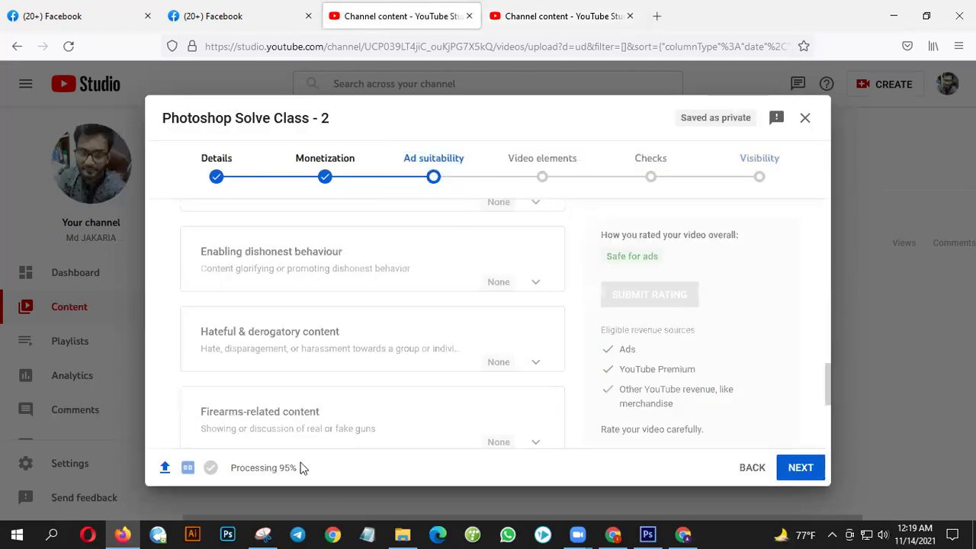
scroll(309, 375, down, 3)
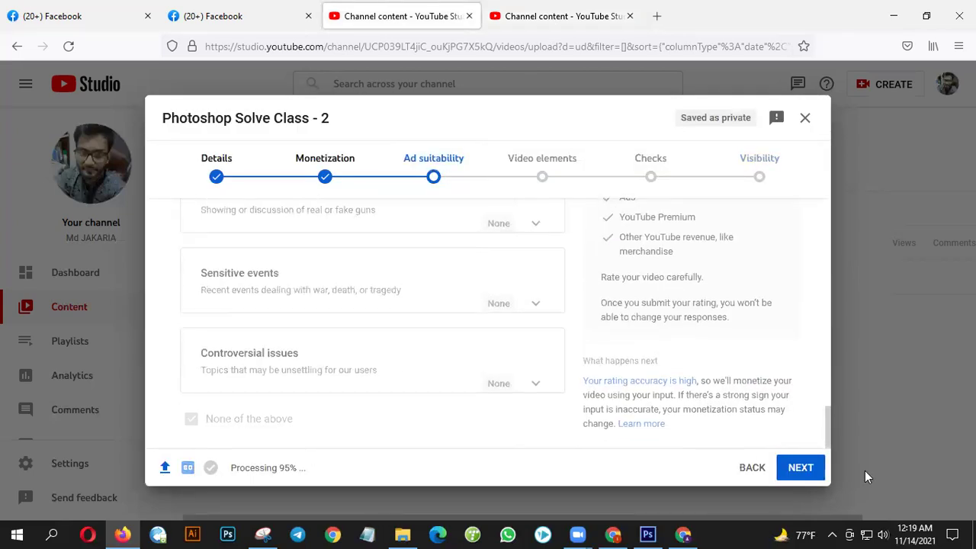
click(801, 469)
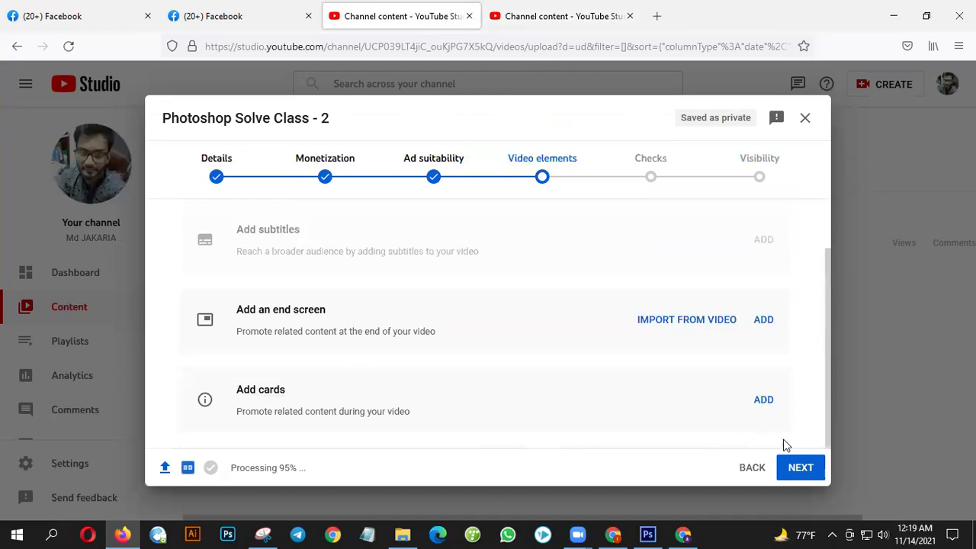
click(799, 468)
scroll(619, 356, down, 2)
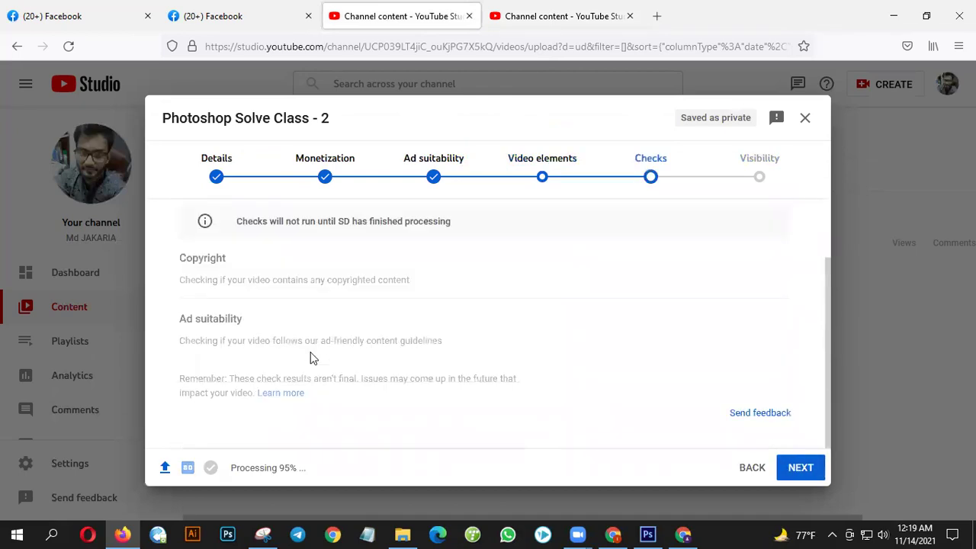
click(799, 467)
Step: Set the visibility of "Photoshop Solve Class - 2" to Public and publish it without waiting for the checks
click(224, 425)
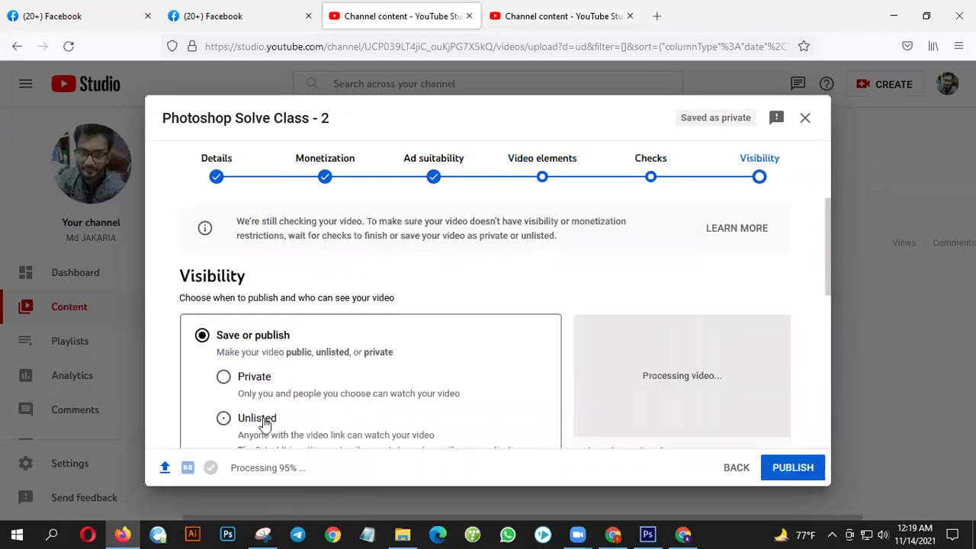
scroll(264, 424, down, 4)
scroll(283, 358, up, 4)
scroll(280, 352, down, 5)
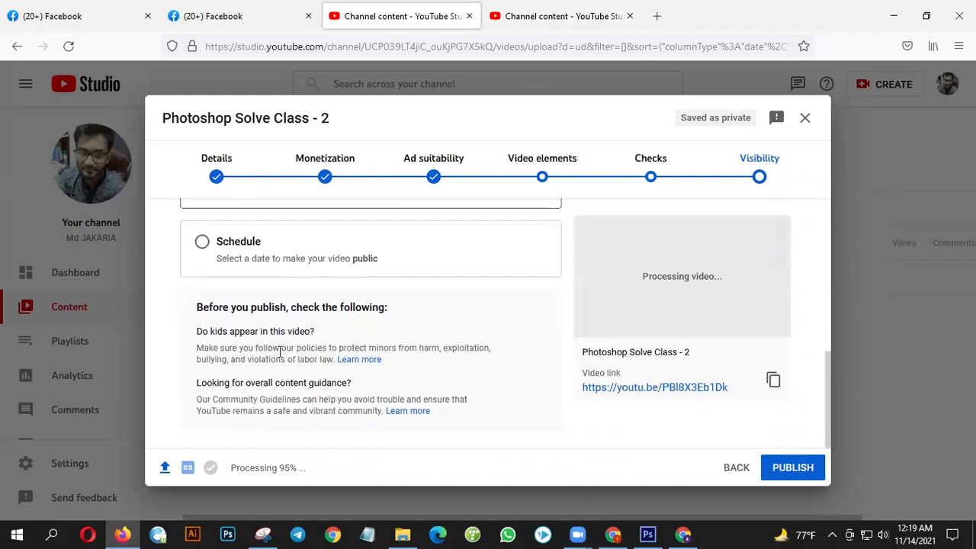
scroll(280, 352, up, 5)
click(811, 470)
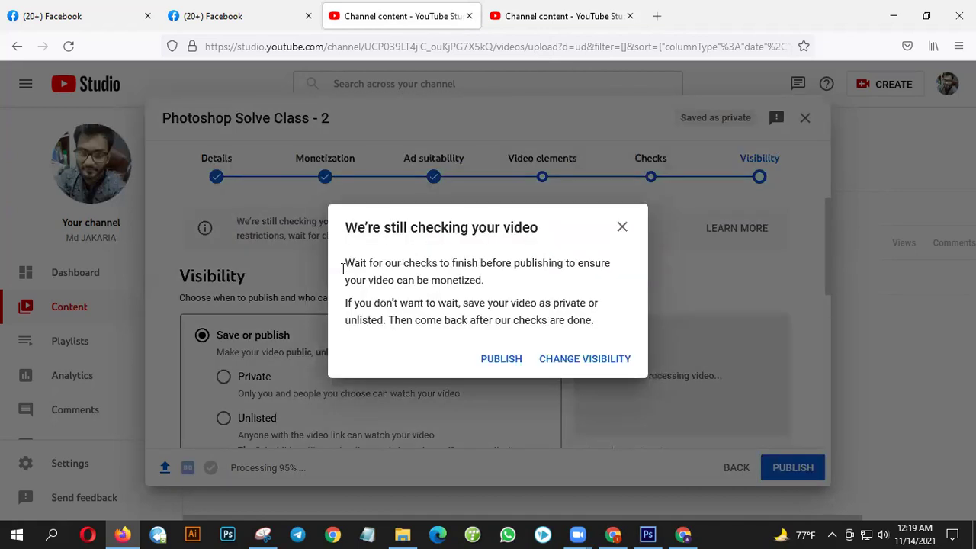
click(506, 363)
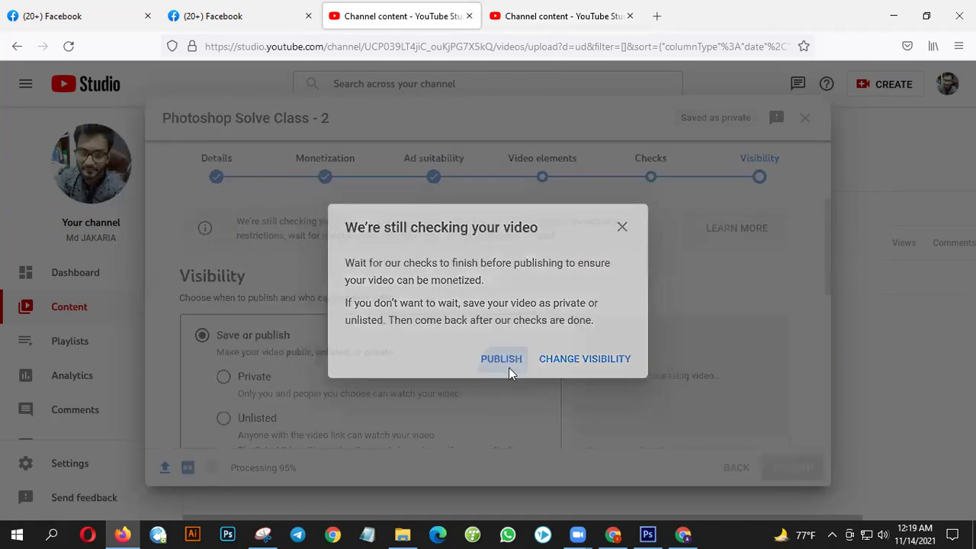